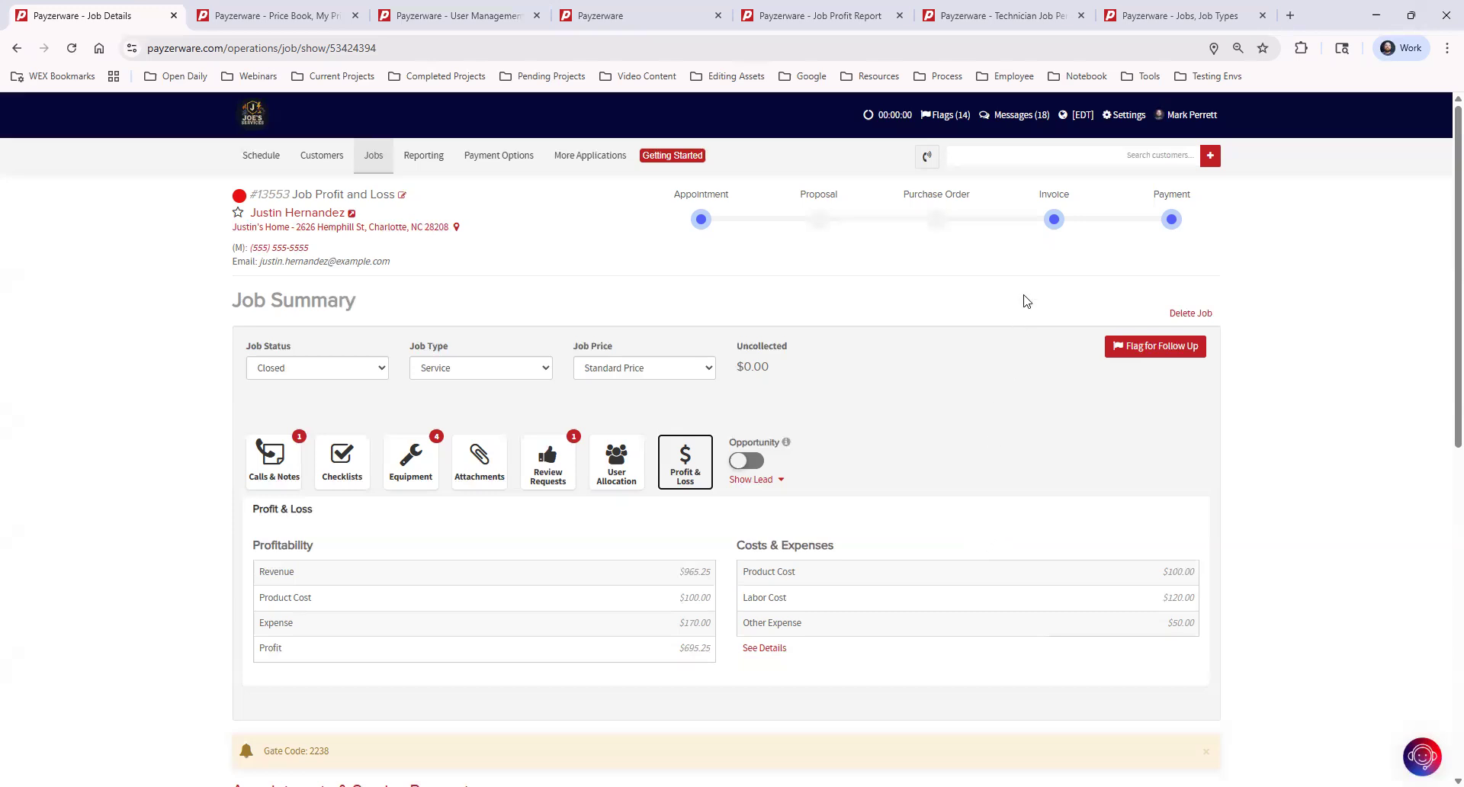
left_click(1069, 156)
type("Just")
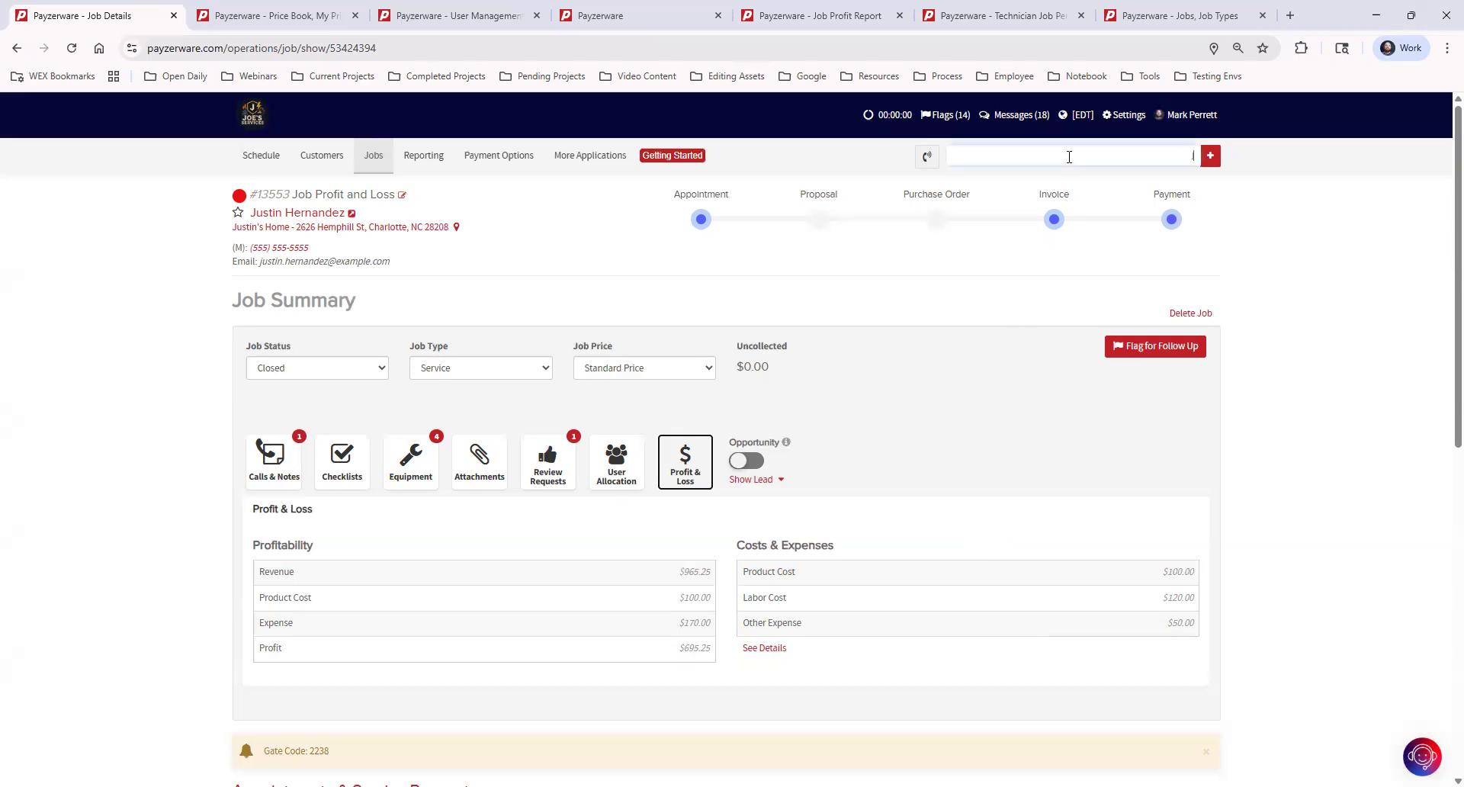
type("in")
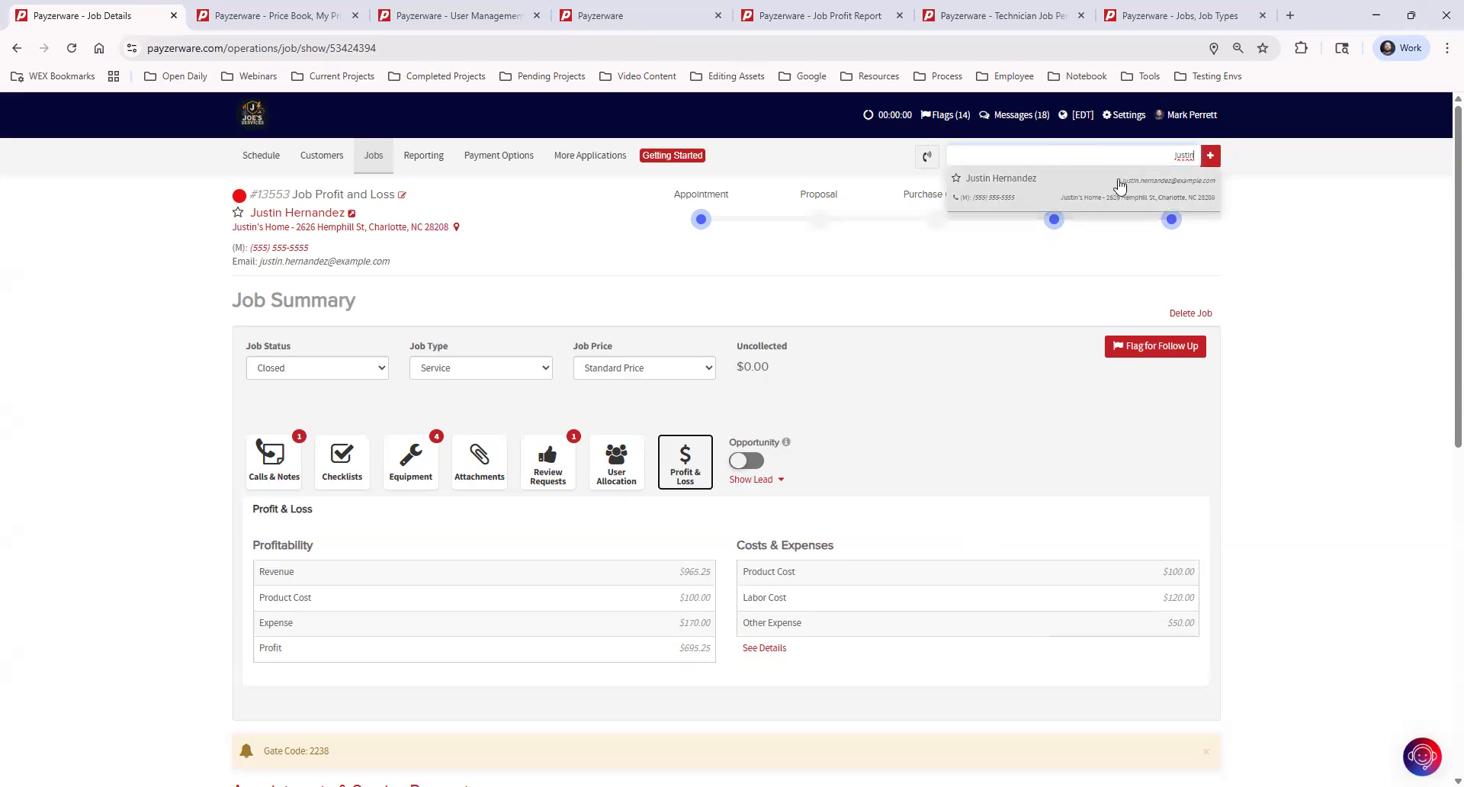
left_click(883, 310)
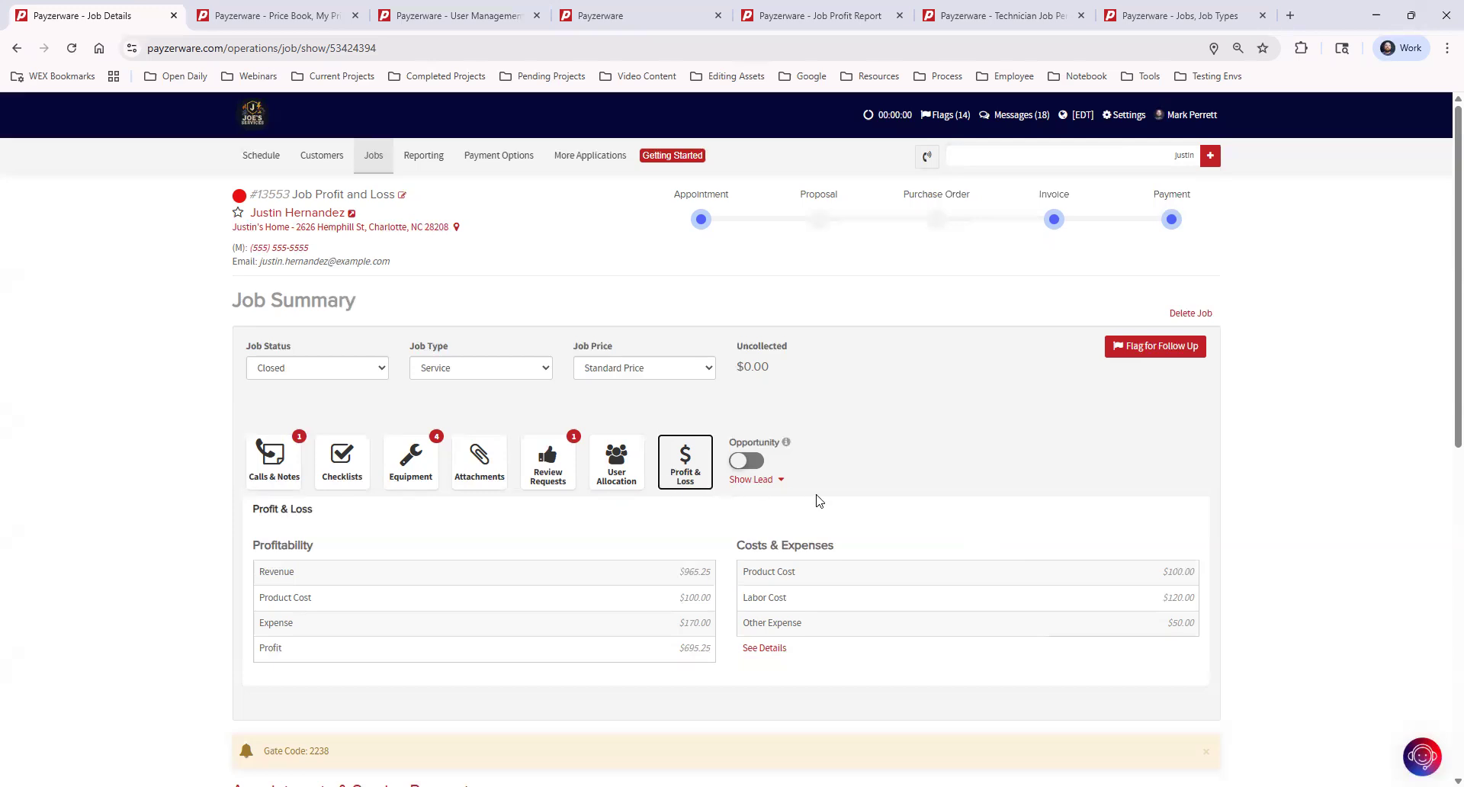
left_click_drag(679, 571, 711, 579)
left_click_drag(686, 597, 717, 652)
left_click_drag(744, 572, 858, 581)
left_click_drag(744, 598, 854, 600)
left_click(846, 595)
Step: Go through More Applications > Price Book to the company's My Price Book
left_click(619, 167)
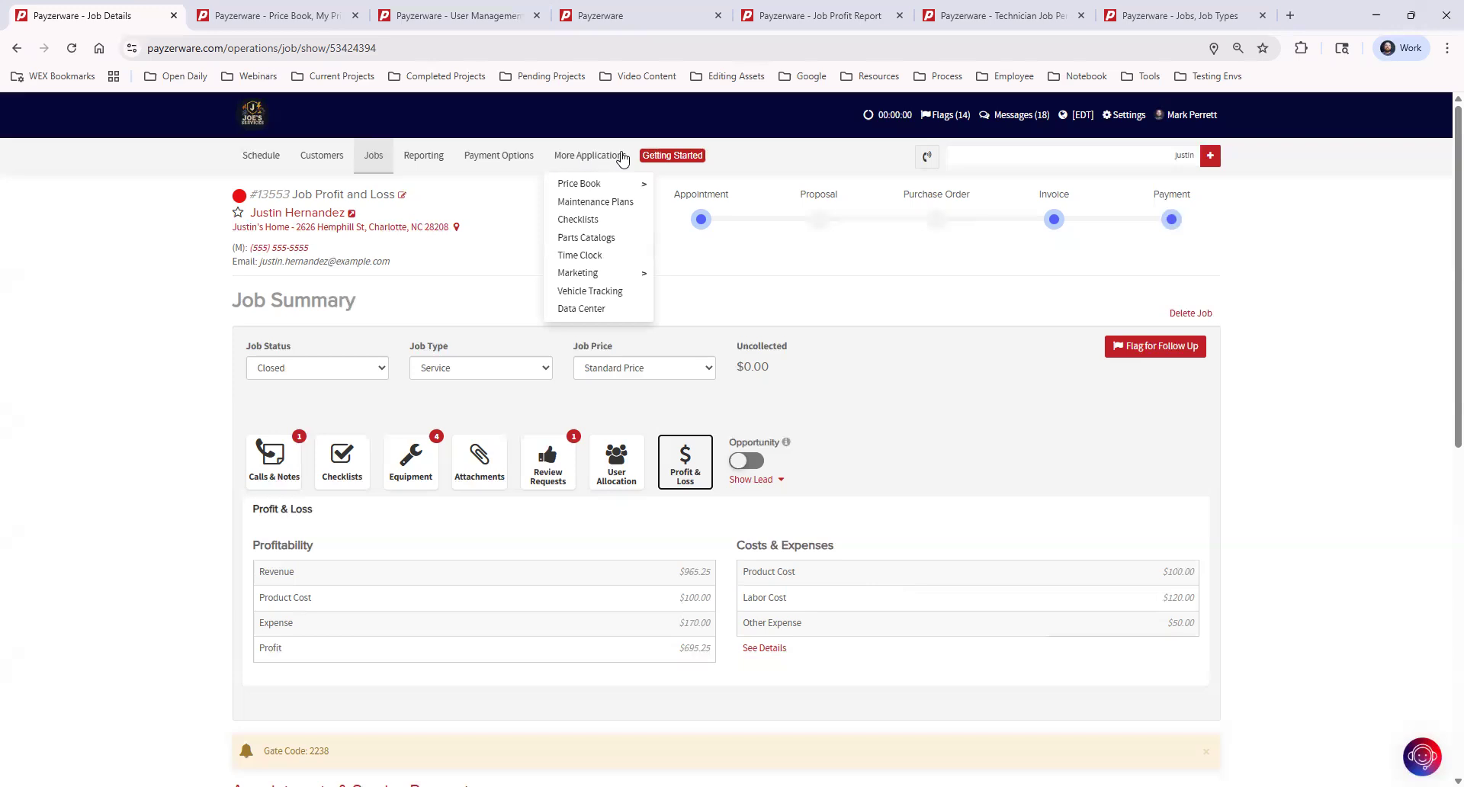
mouse_move(614, 188)
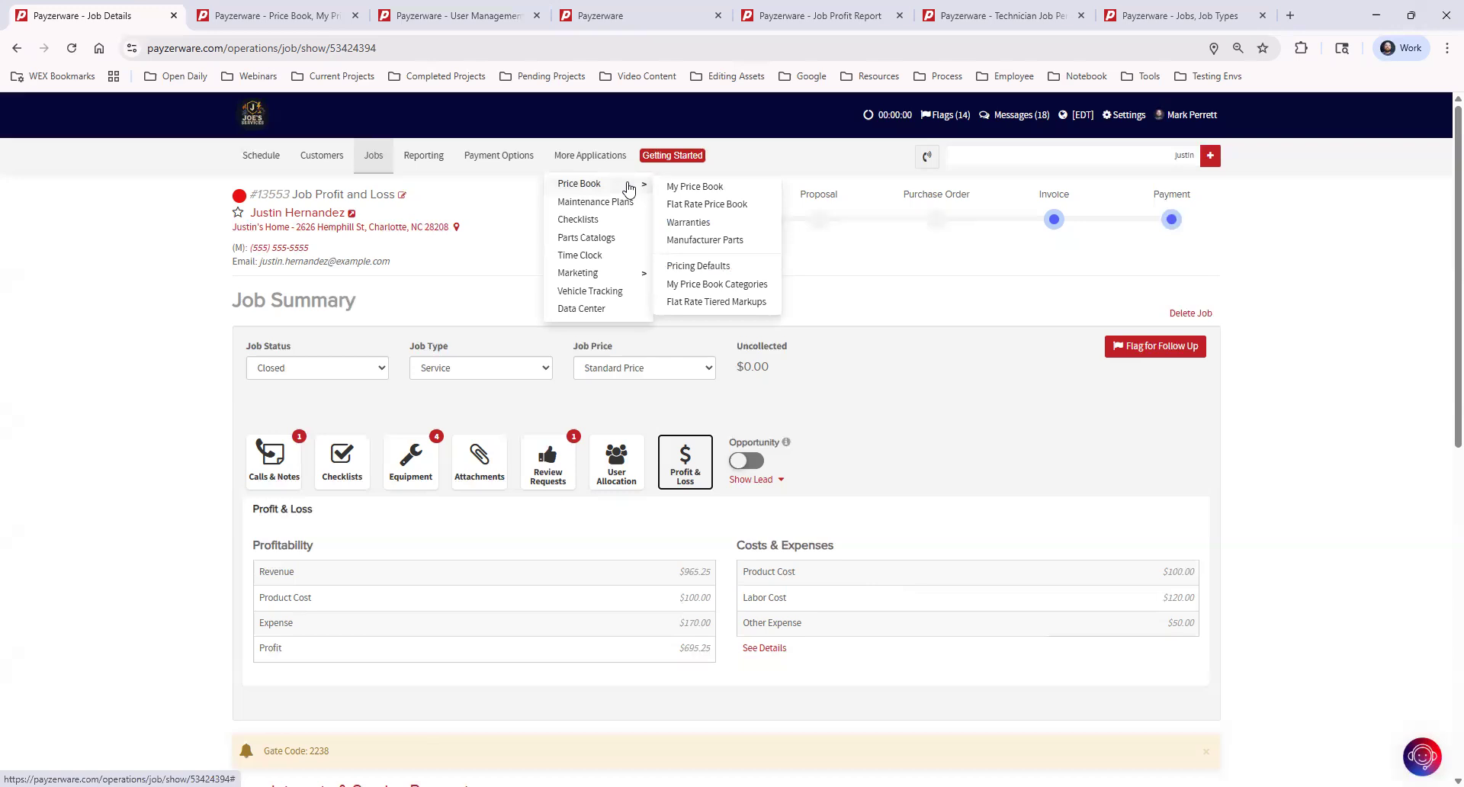
left_click(737, 192)
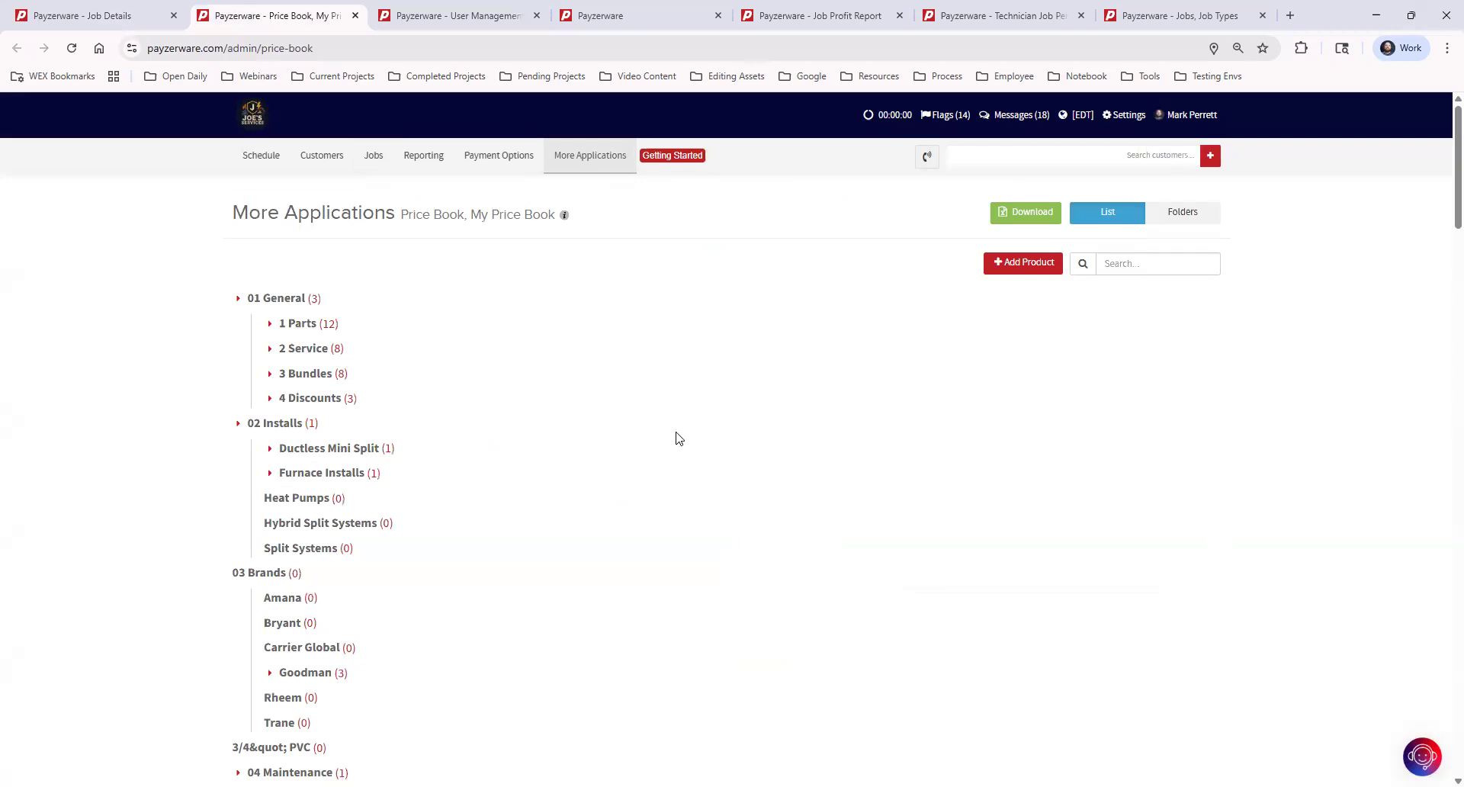
left_click(1422, 759)
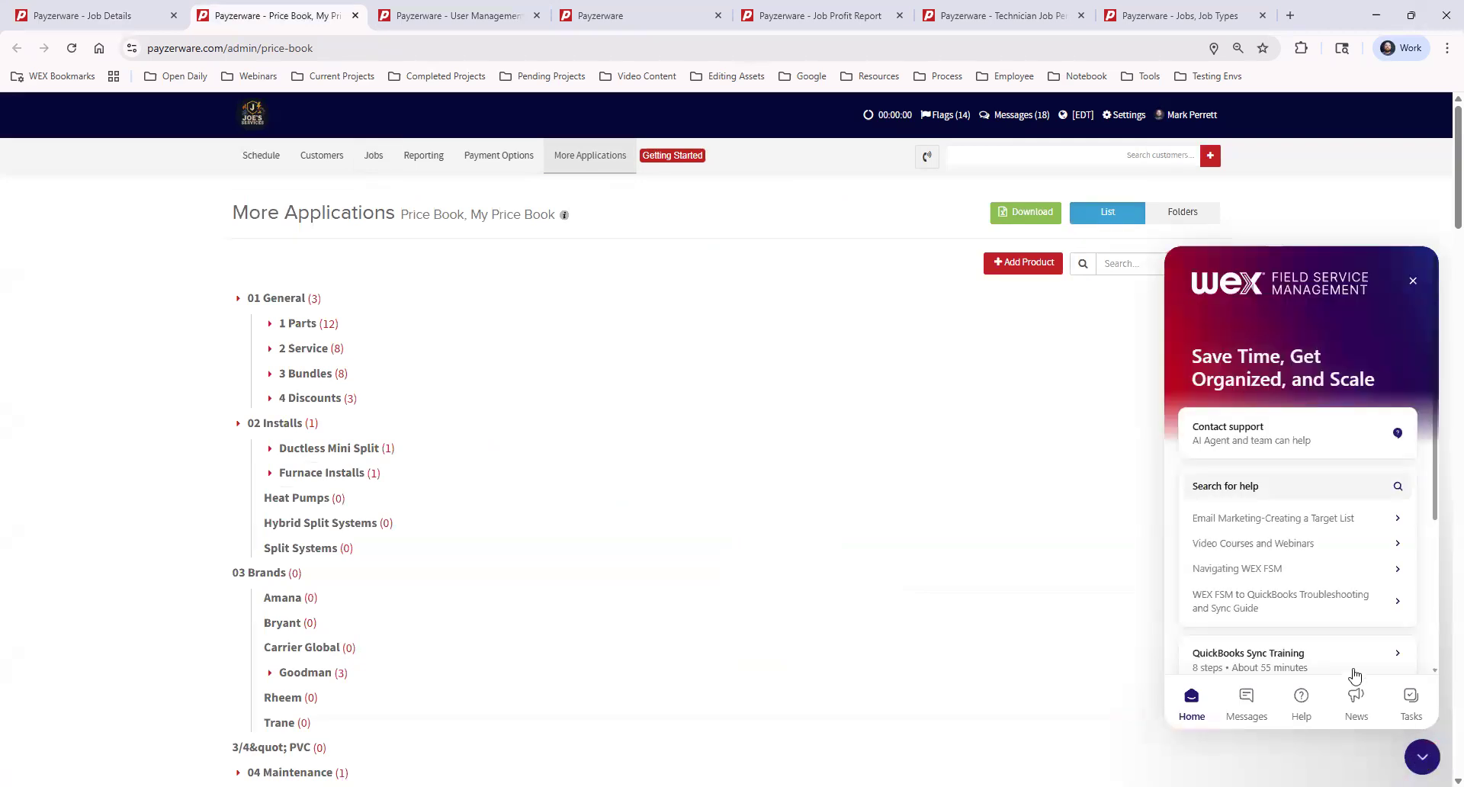
left_click(1241, 547)
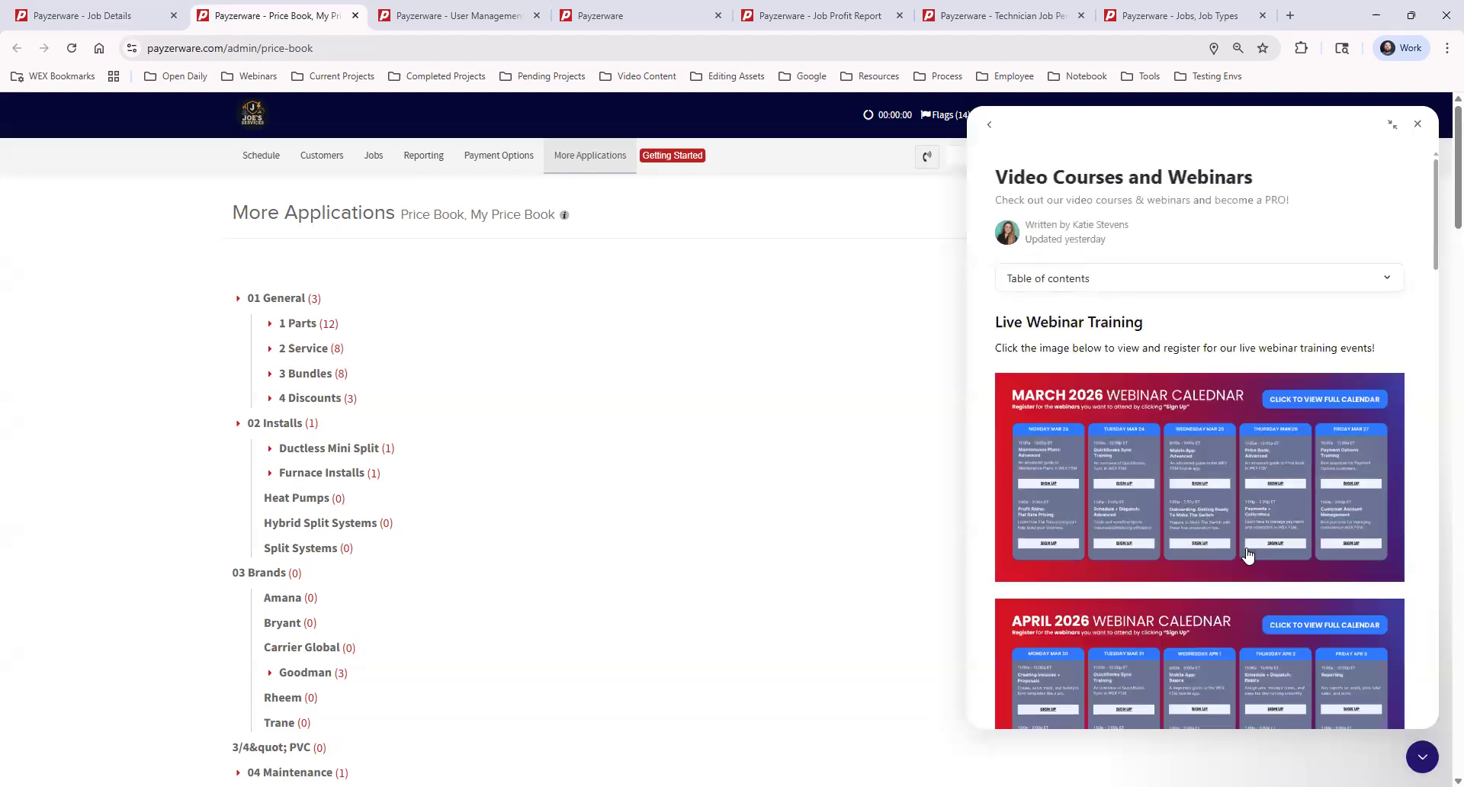
scroll(1246, 555, "down", 1)
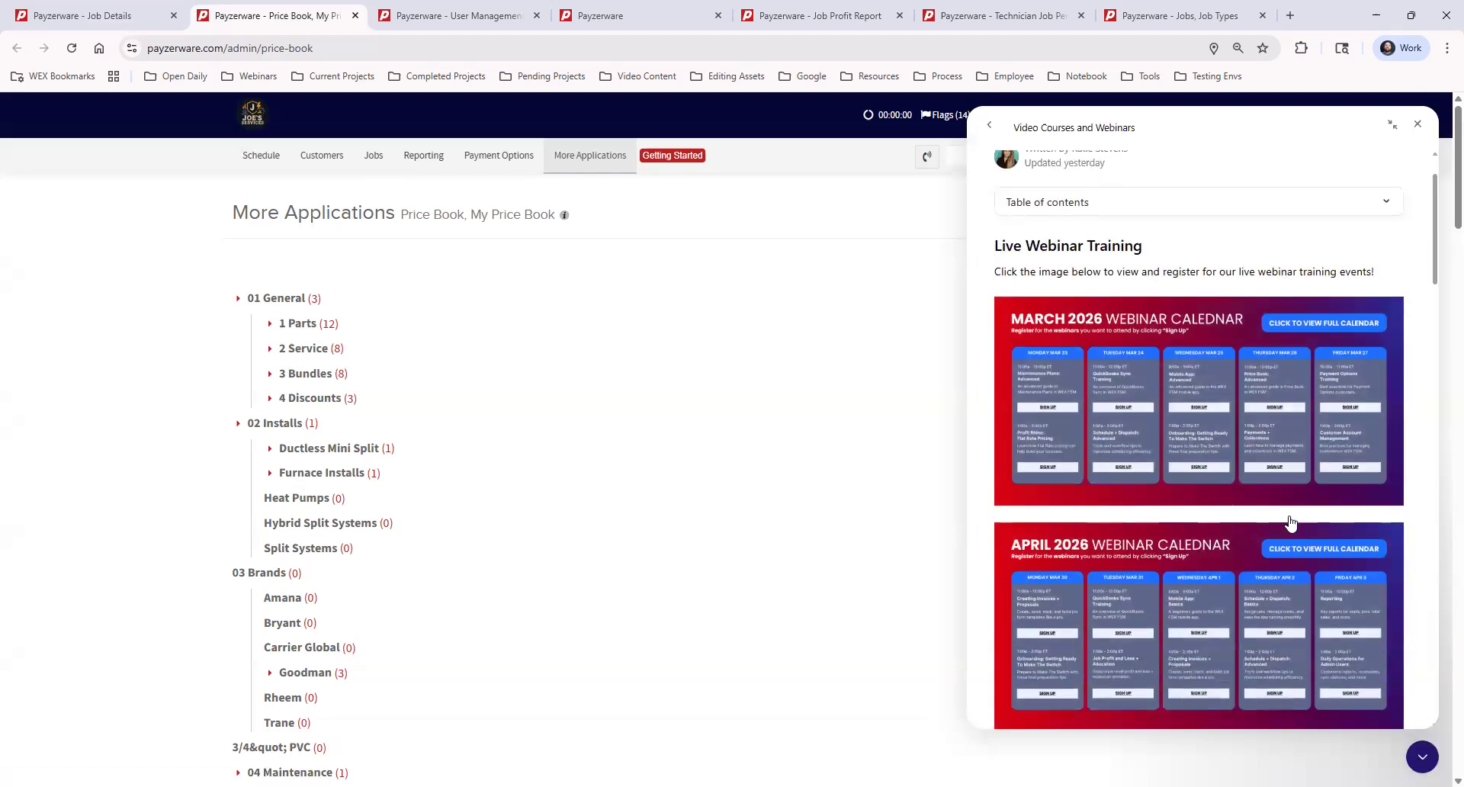
scroll(1224, 637, "down", 3)
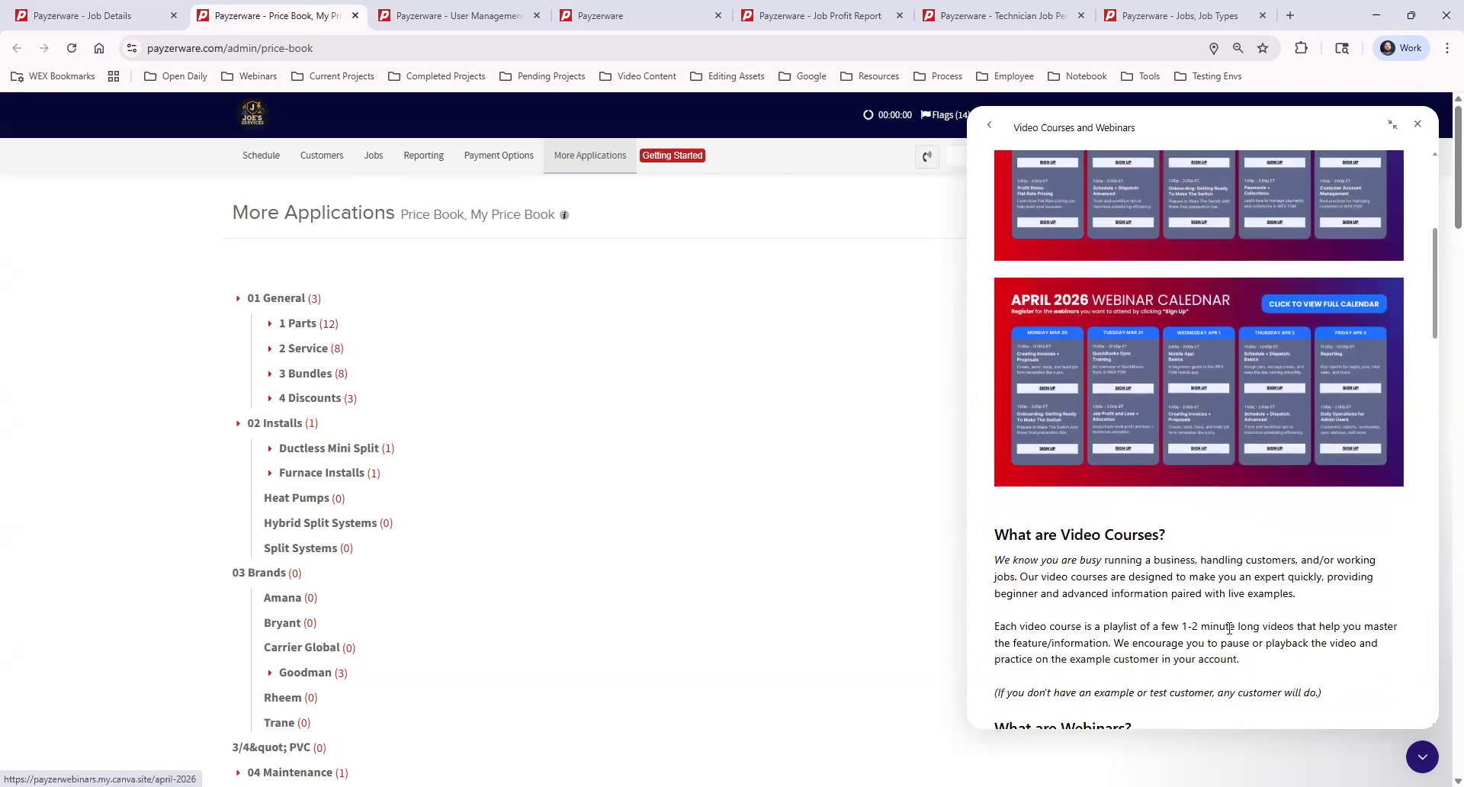
scroll(1229, 628, "down", 20)
scroll(1224, 640, "down", 3)
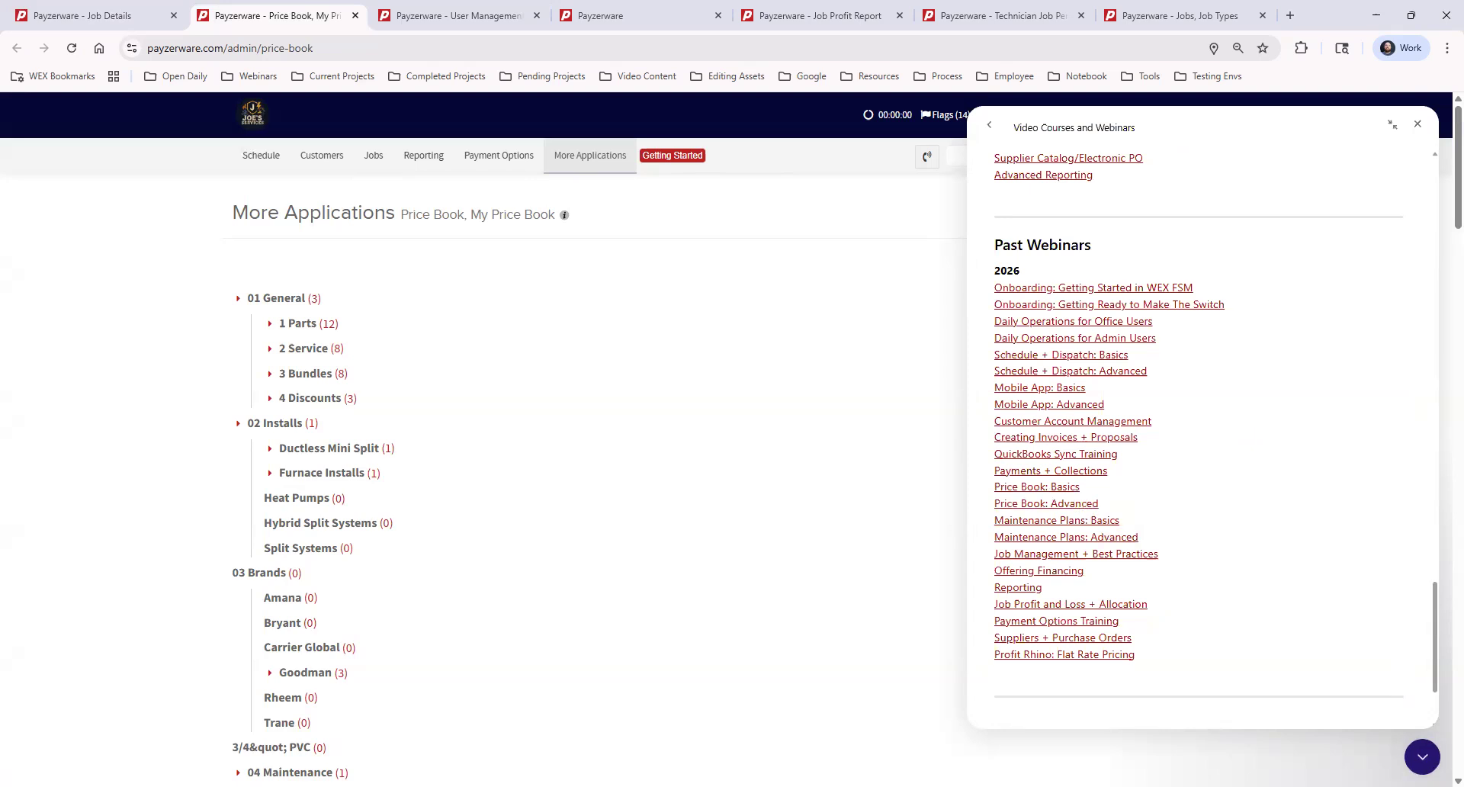
left_click(1423, 759)
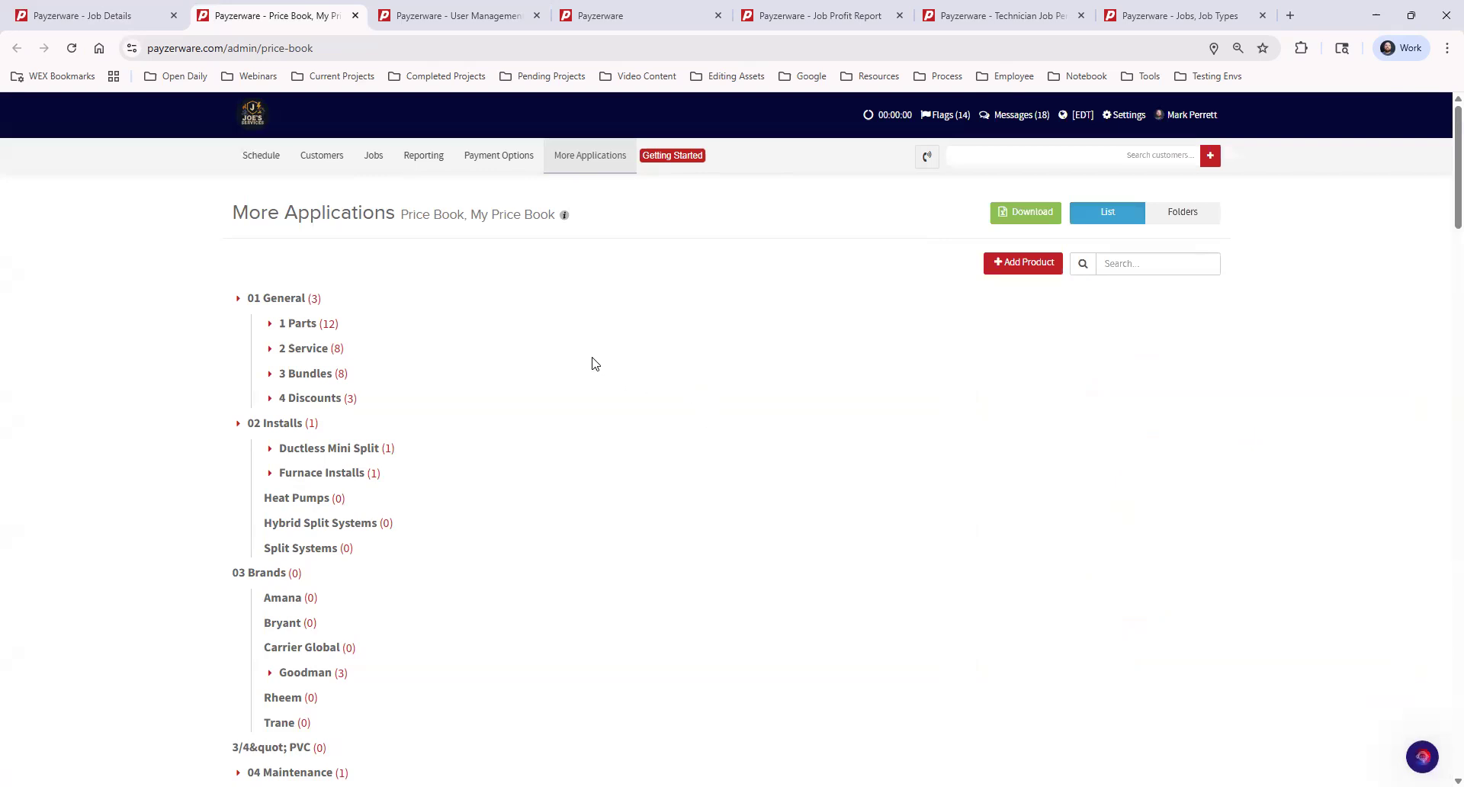
Step: Expand the 1 Parts category and open General Part ($300.00 price, $100.00 cost) for editing
left_click(269, 328)
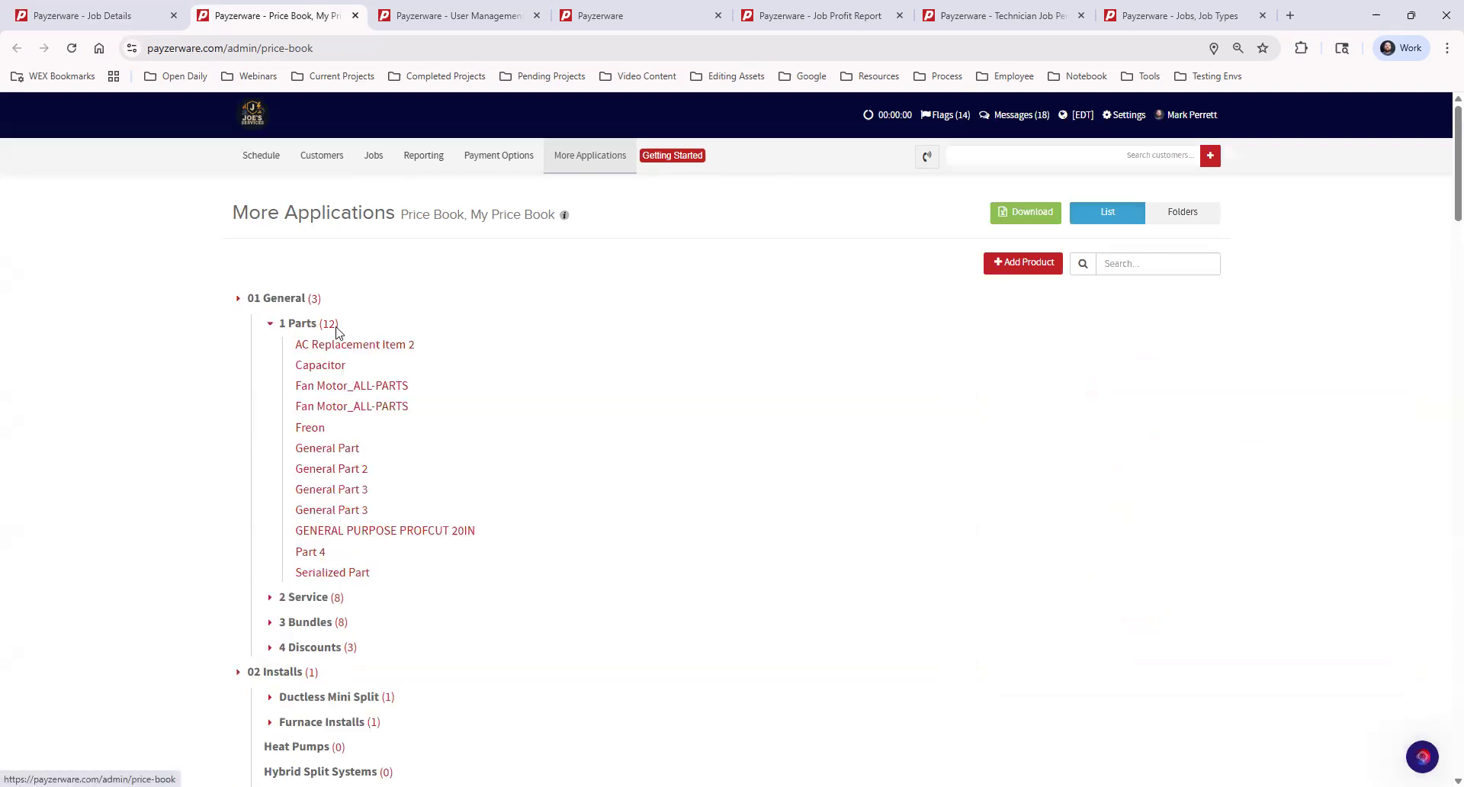
left_click(343, 449)
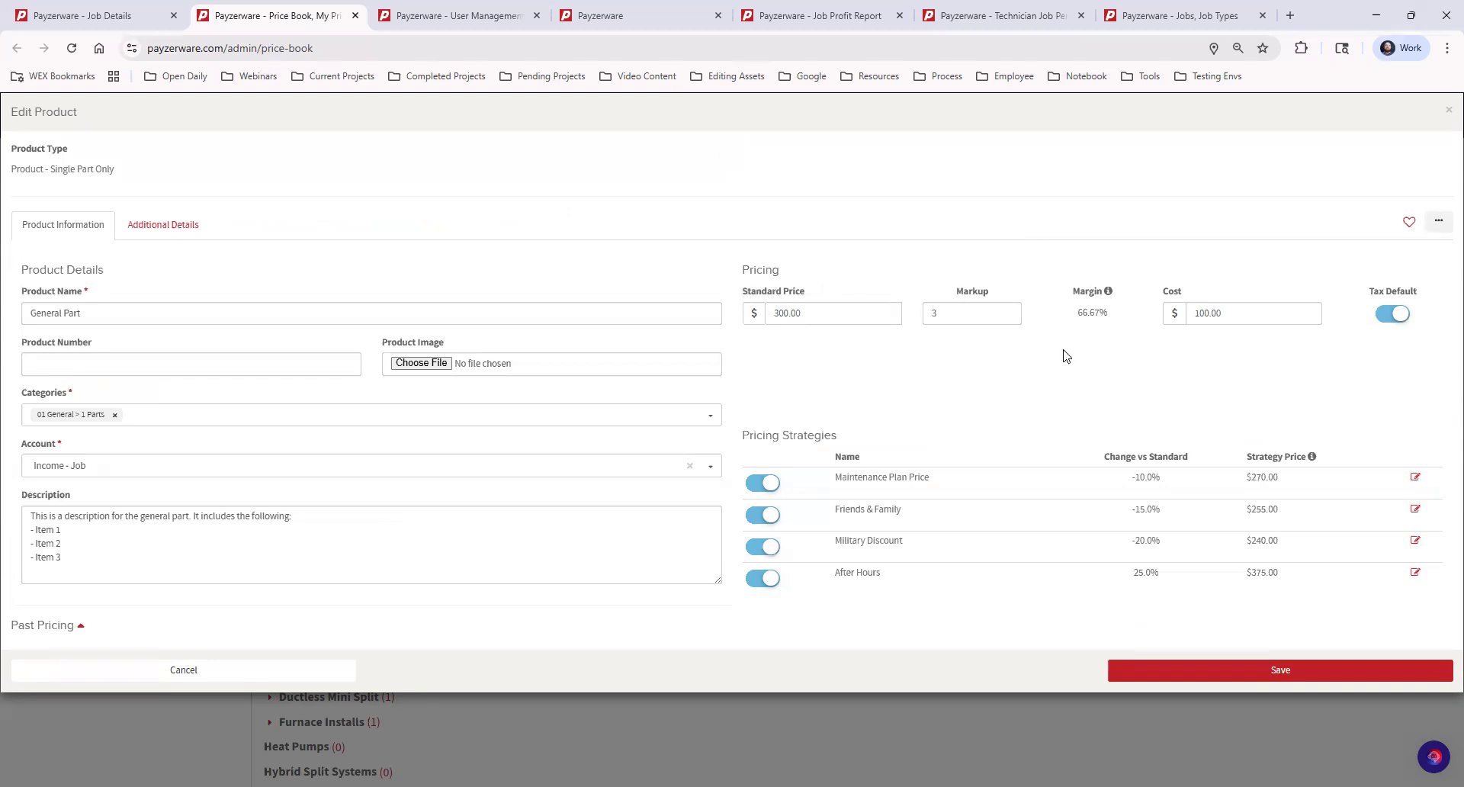
Step: Check General Part's $100.00 cost and the Fan Motor_ALL-PARTS product, closing both without saving
left_click(1232, 314)
double_click(1198, 313)
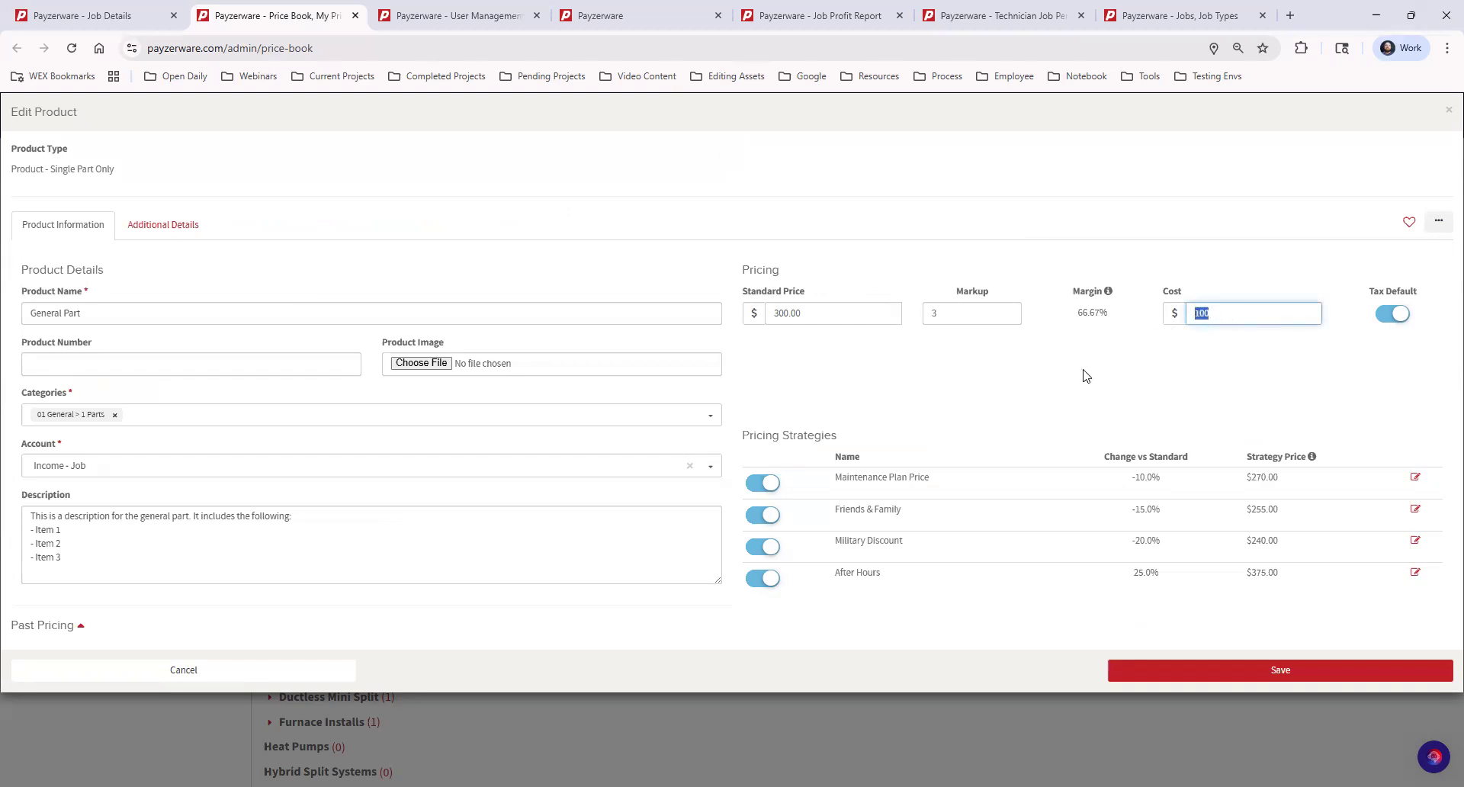
left_click(1153, 370)
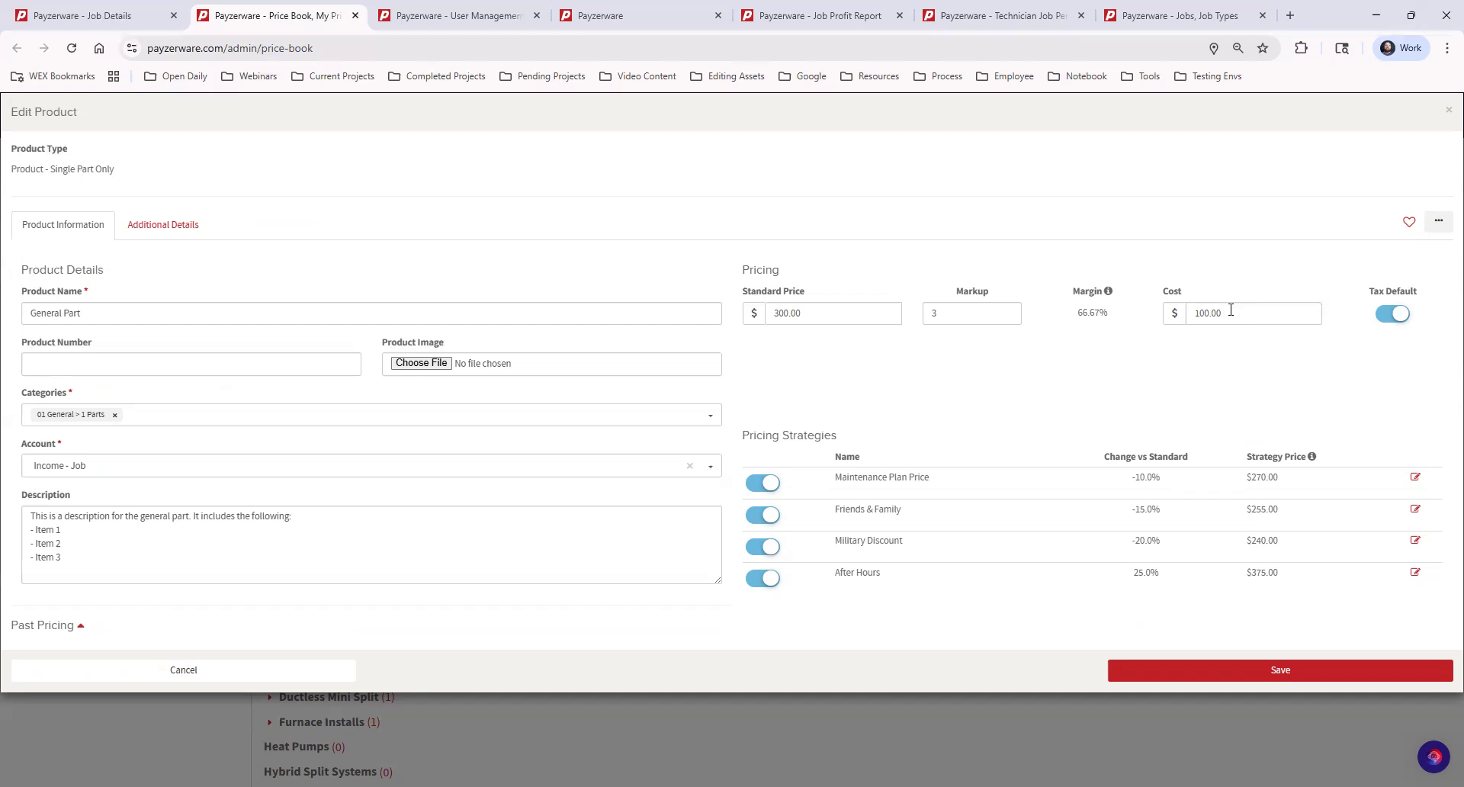
left_click(1447, 115)
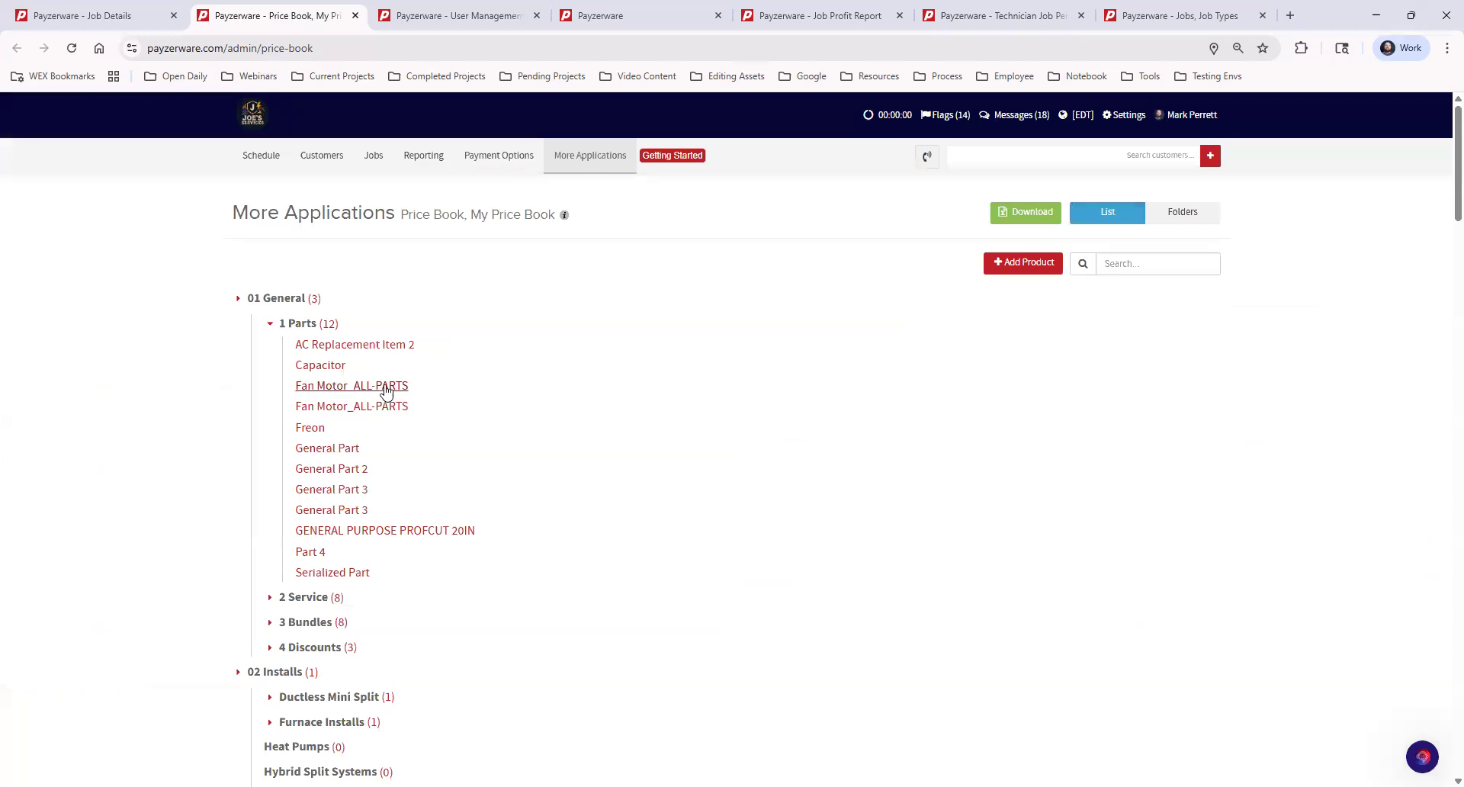
left_click(385, 388)
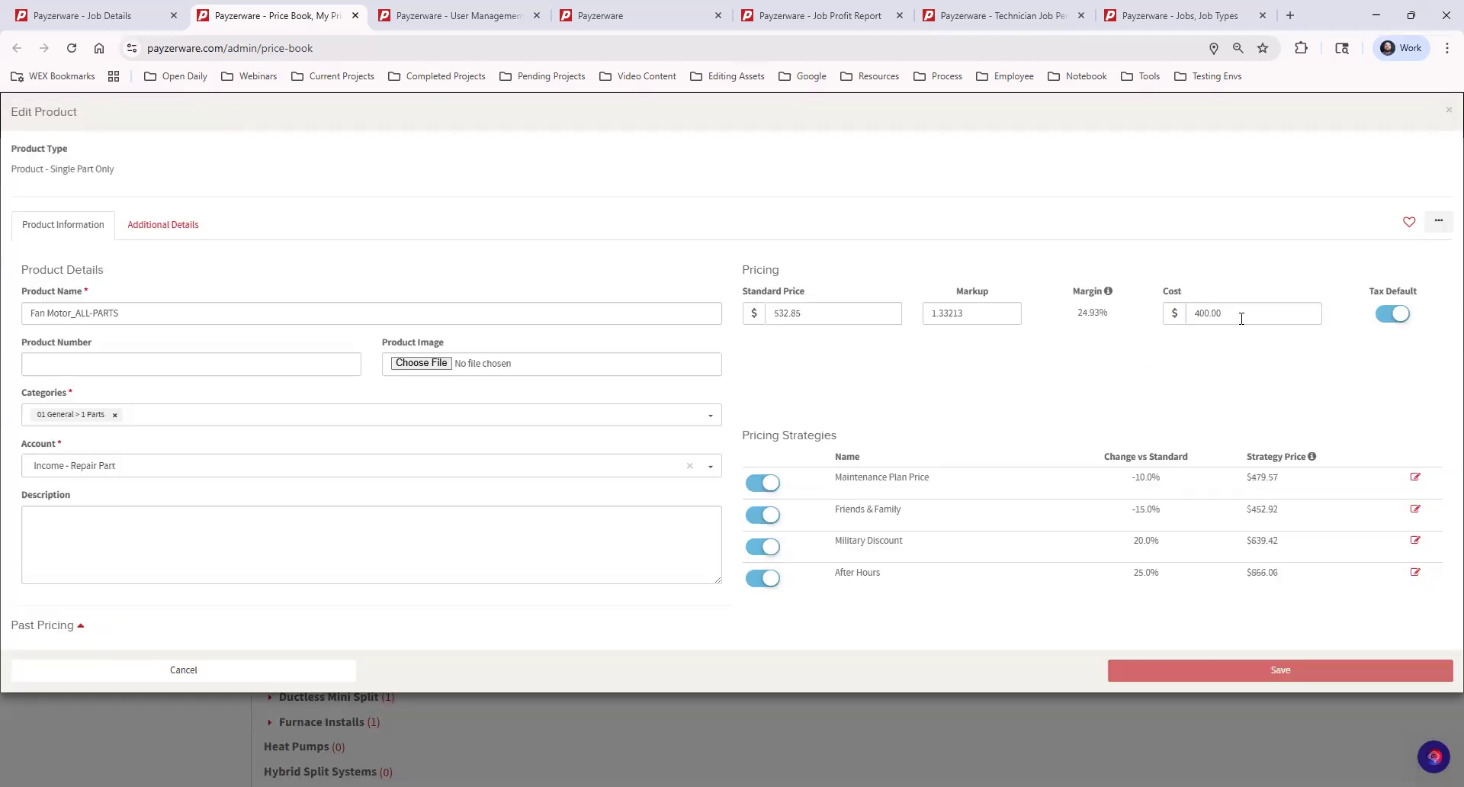
left_click(1447, 114)
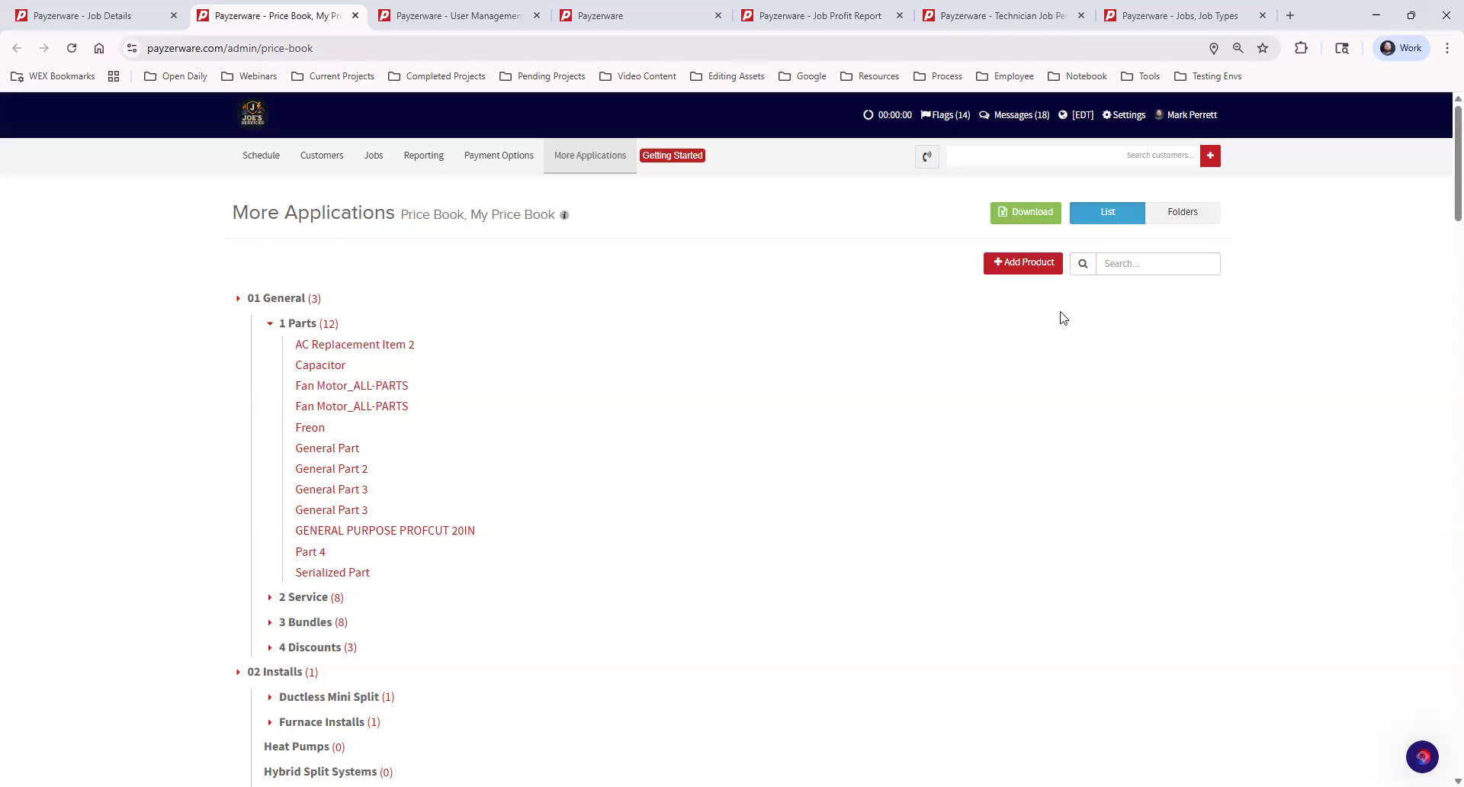
Step: Note the job's Labor Cost line, then open Settings > User Management > Users
left_click(90, 14)
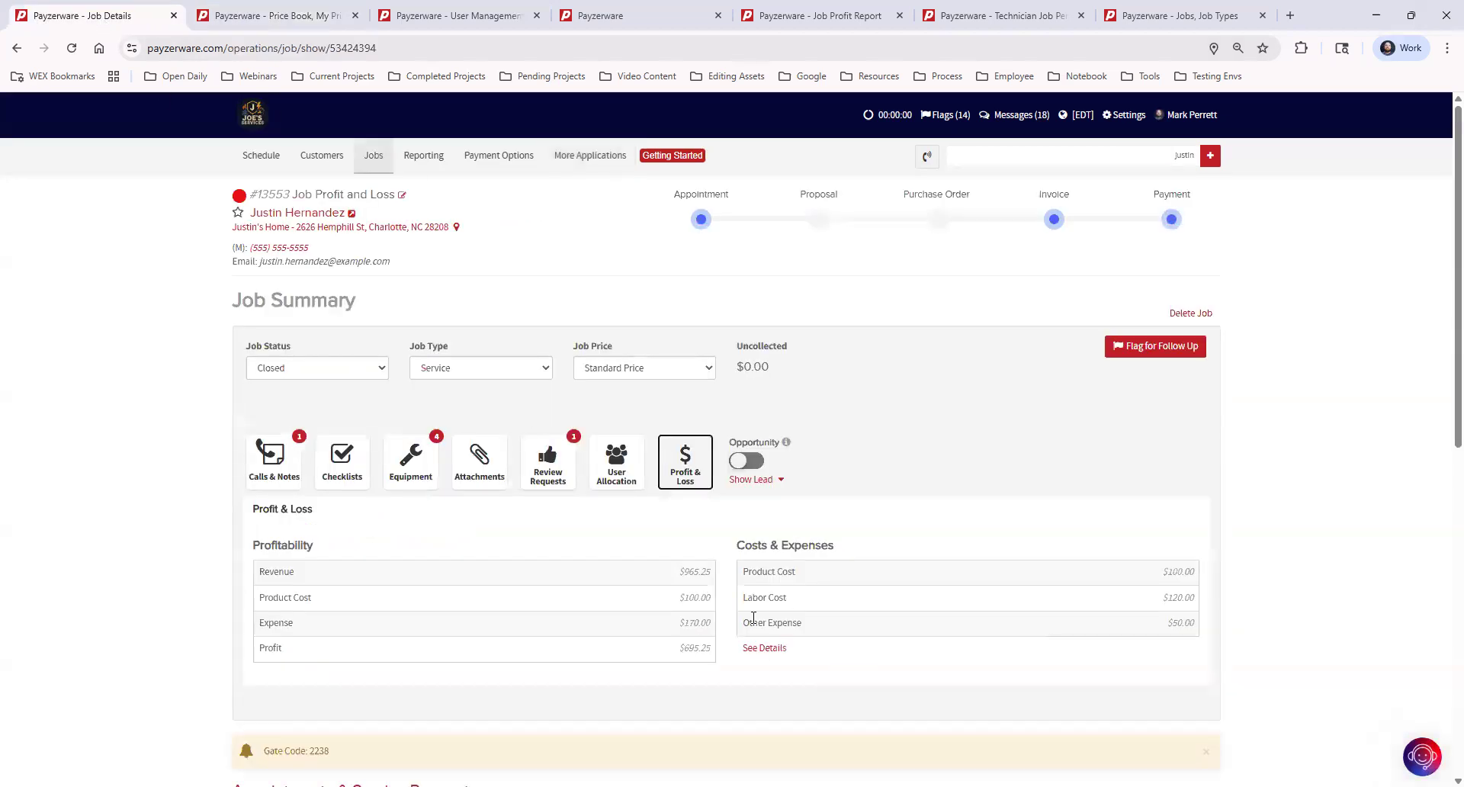
left_click_drag(789, 600, 743, 596)
left_click(1126, 121)
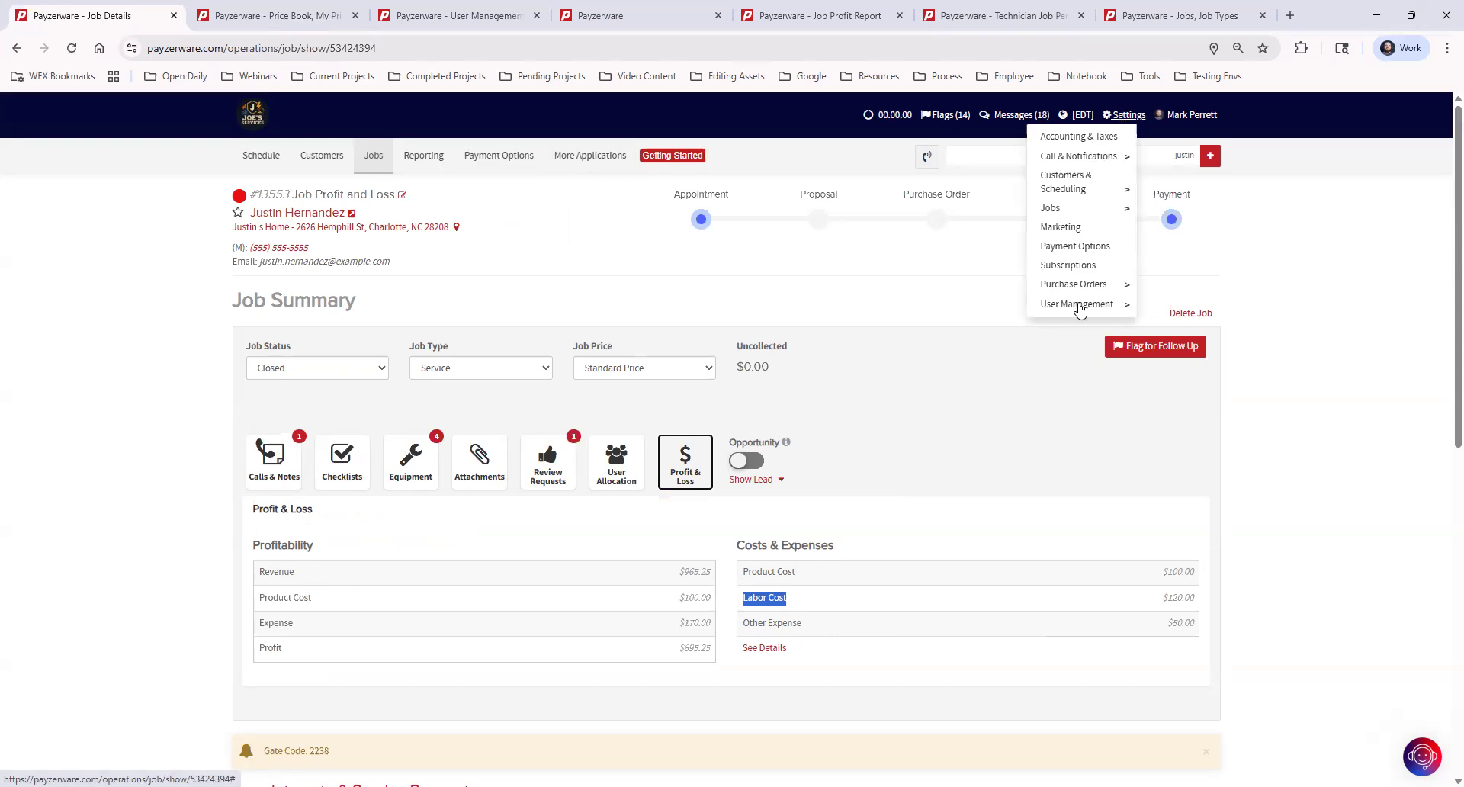
mouse_move(1080, 307)
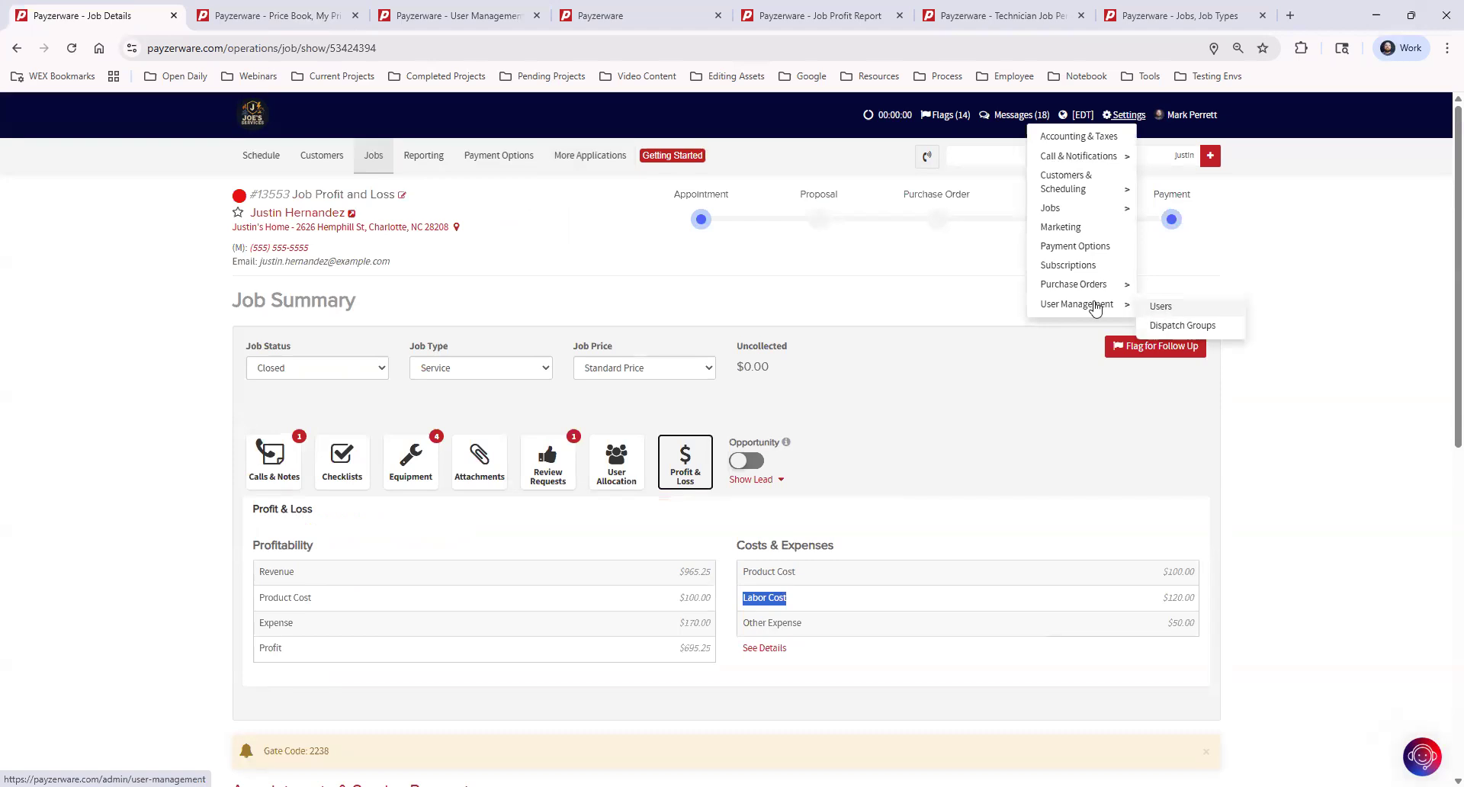
left_click(422, 11)
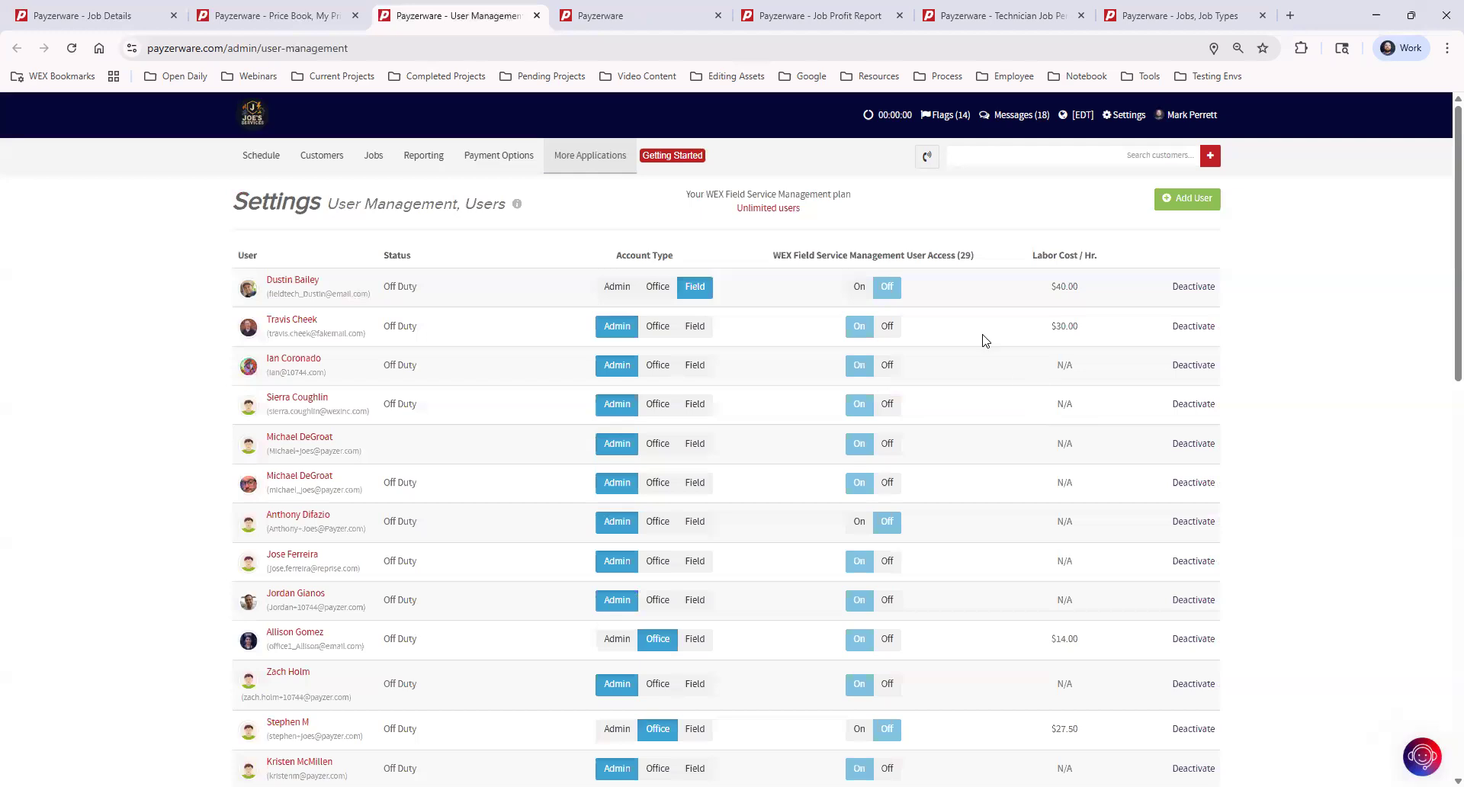
scroll(386, 431, "down", 6)
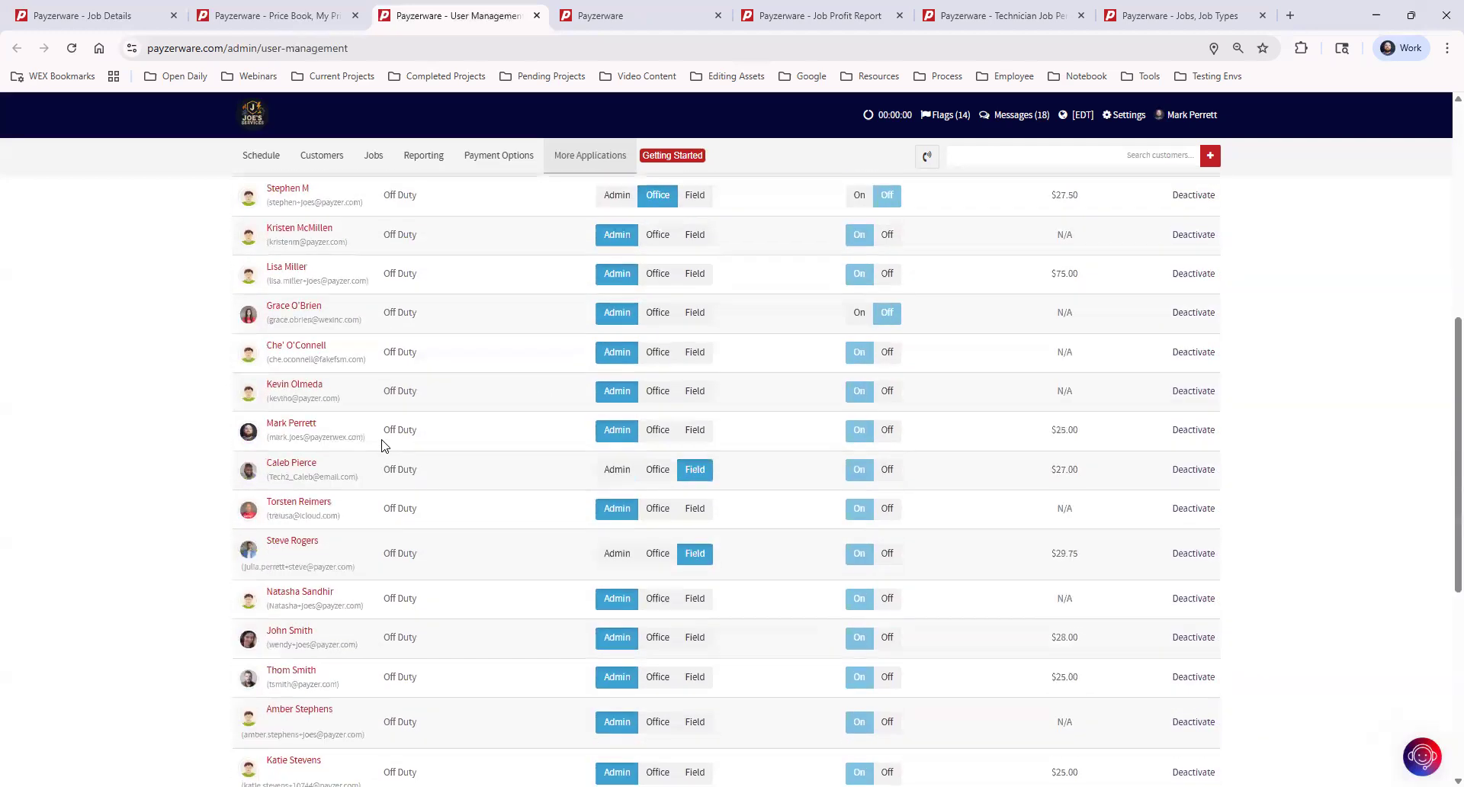
scroll(383, 445, "up", 6)
Step: Open the field technician's user page, review the $40.00 Labor Cost / Hr., and save
left_click(296, 280)
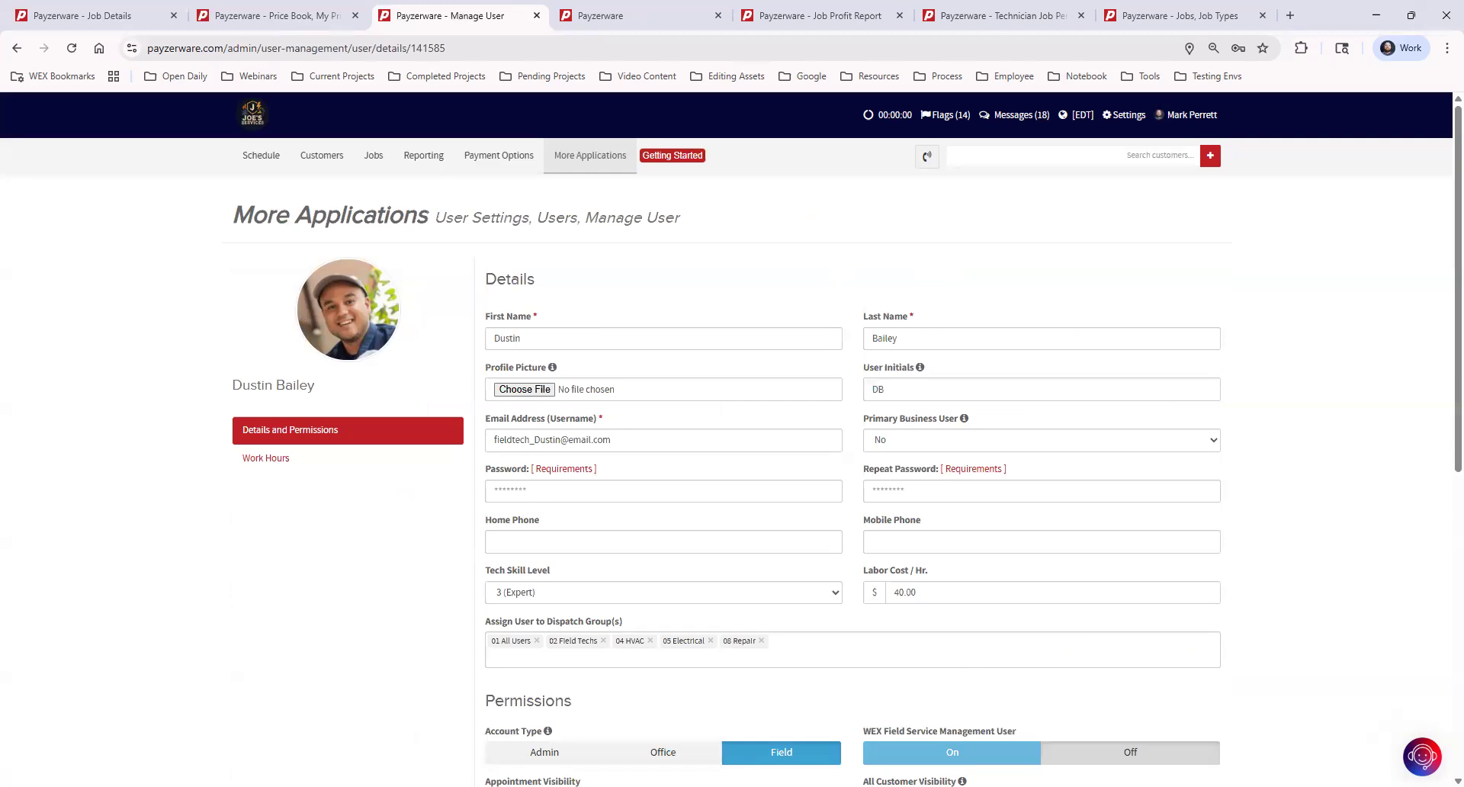
double_click(875, 571)
left_click_drag(899, 576, 960, 572)
left_click(946, 588)
scroll(907, 598, "down", 6)
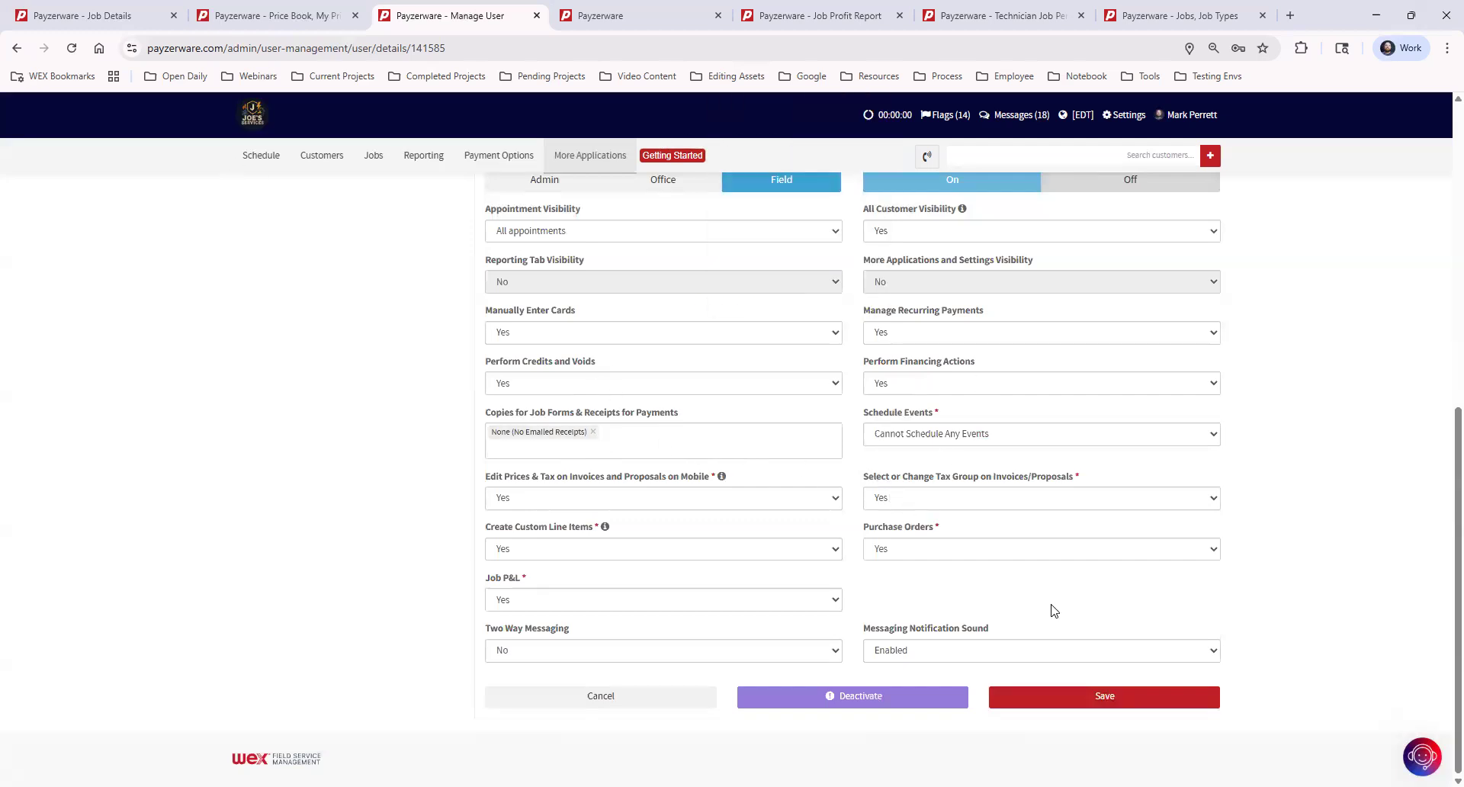
left_click(1096, 696)
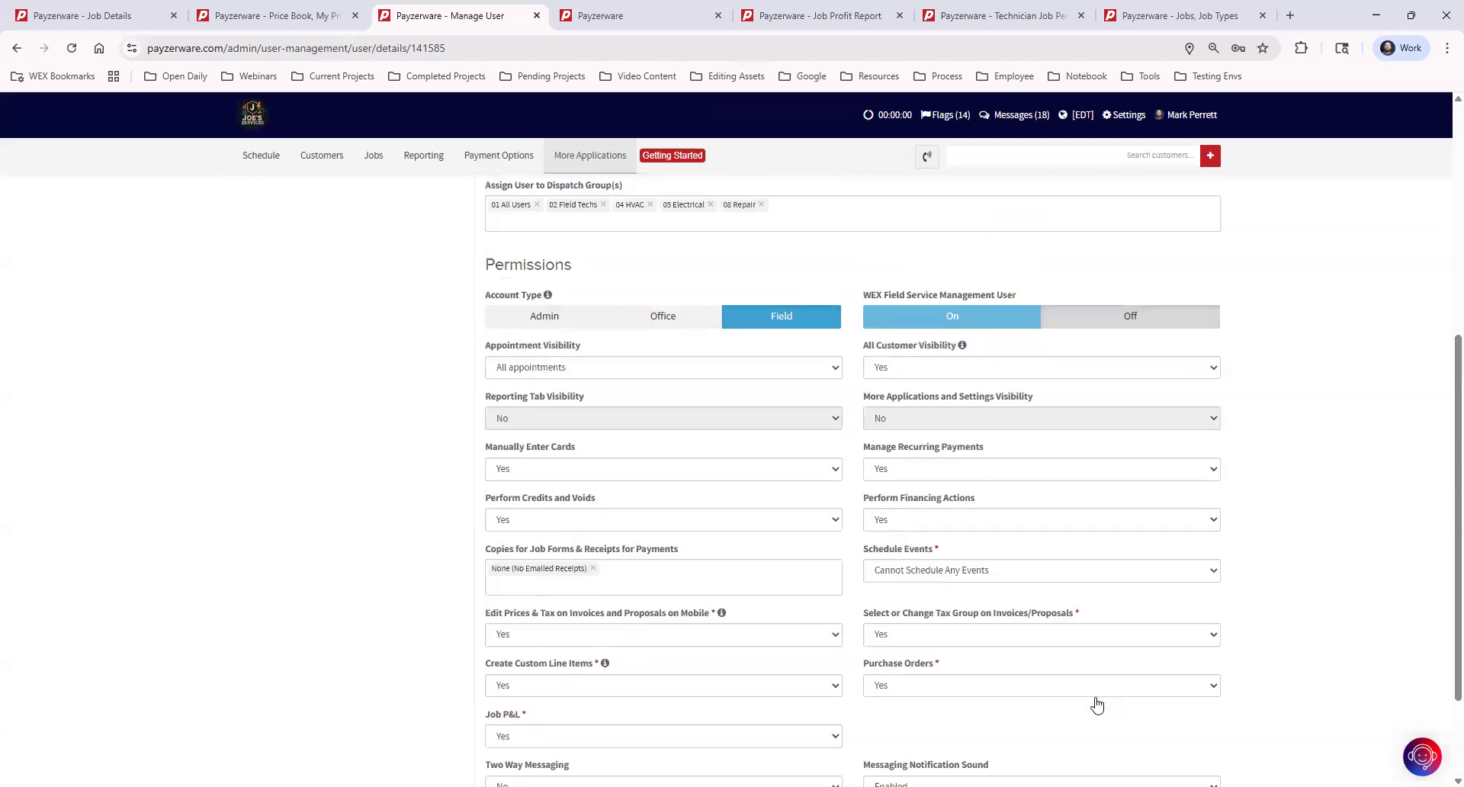
scroll(686, 492, "up", 2)
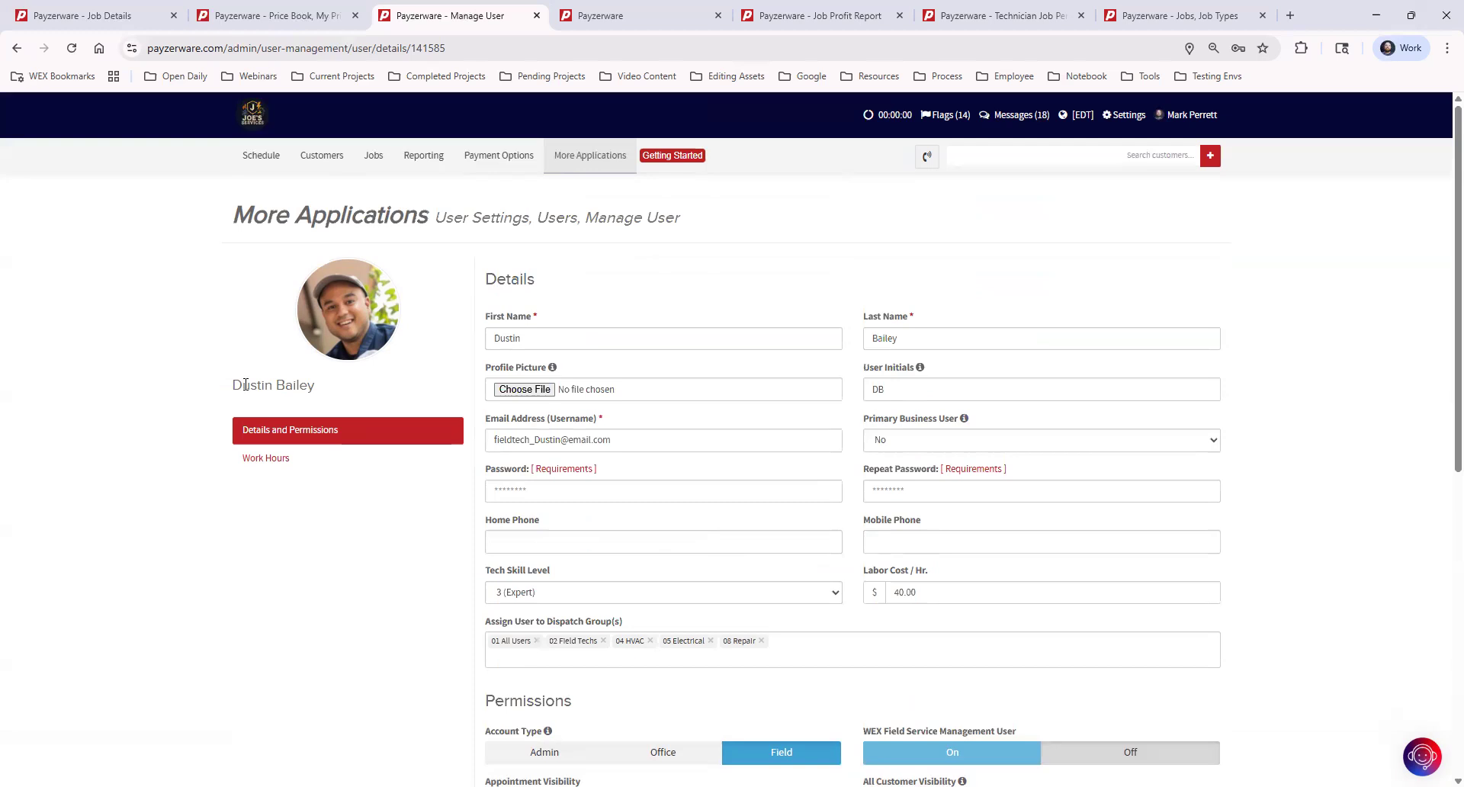
Step: Glance at the Price Book tab, then return to job #13553's Profit & Loss summary
left_click(256, 17)
left_click(128, 17)
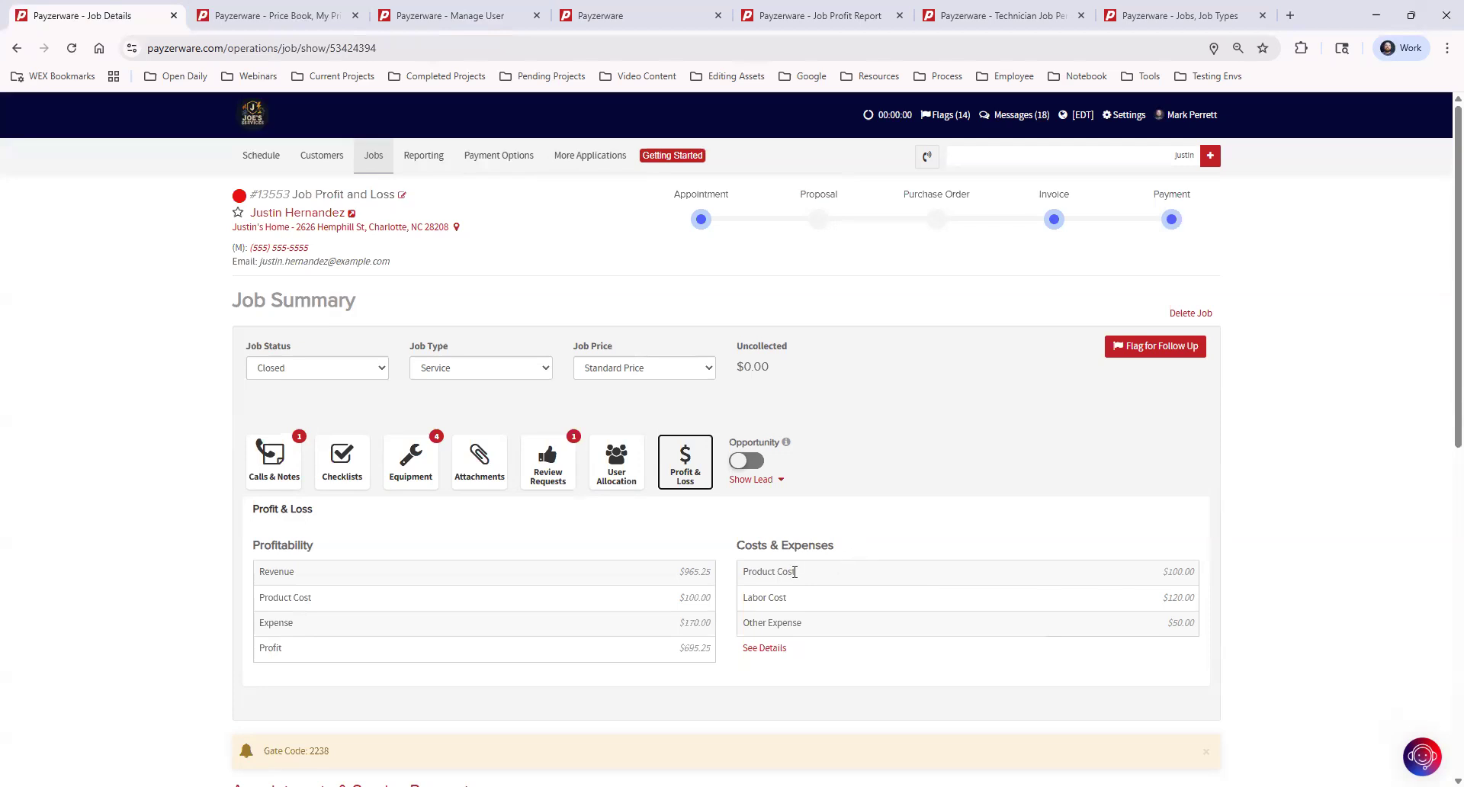
Step: Expand the cost details: General Part 1 $100.00, 3 labor hours at $40.00, Equipment Rental $50.00
left_click(765, 650)
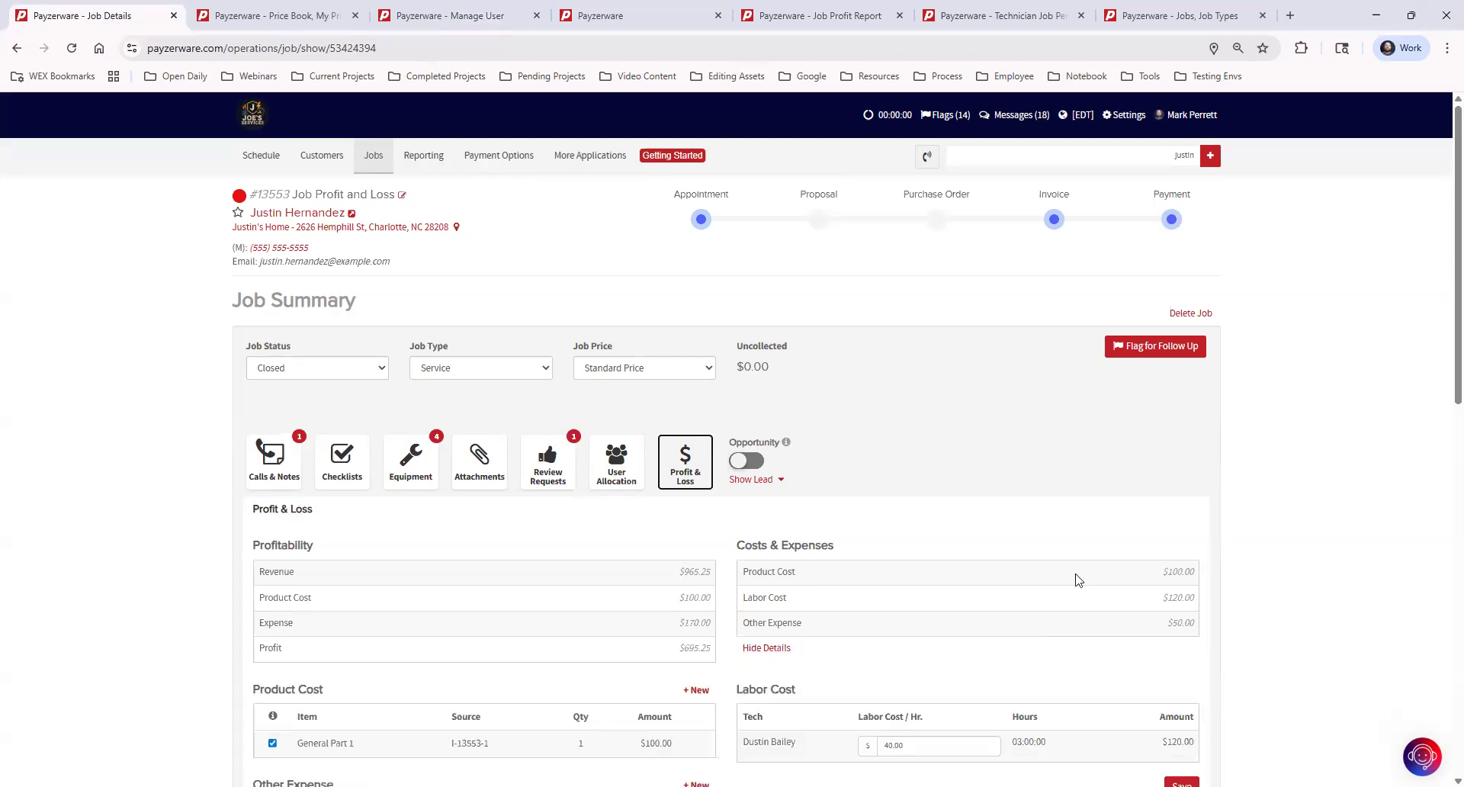
scroll(1001, 465, "down", 3)
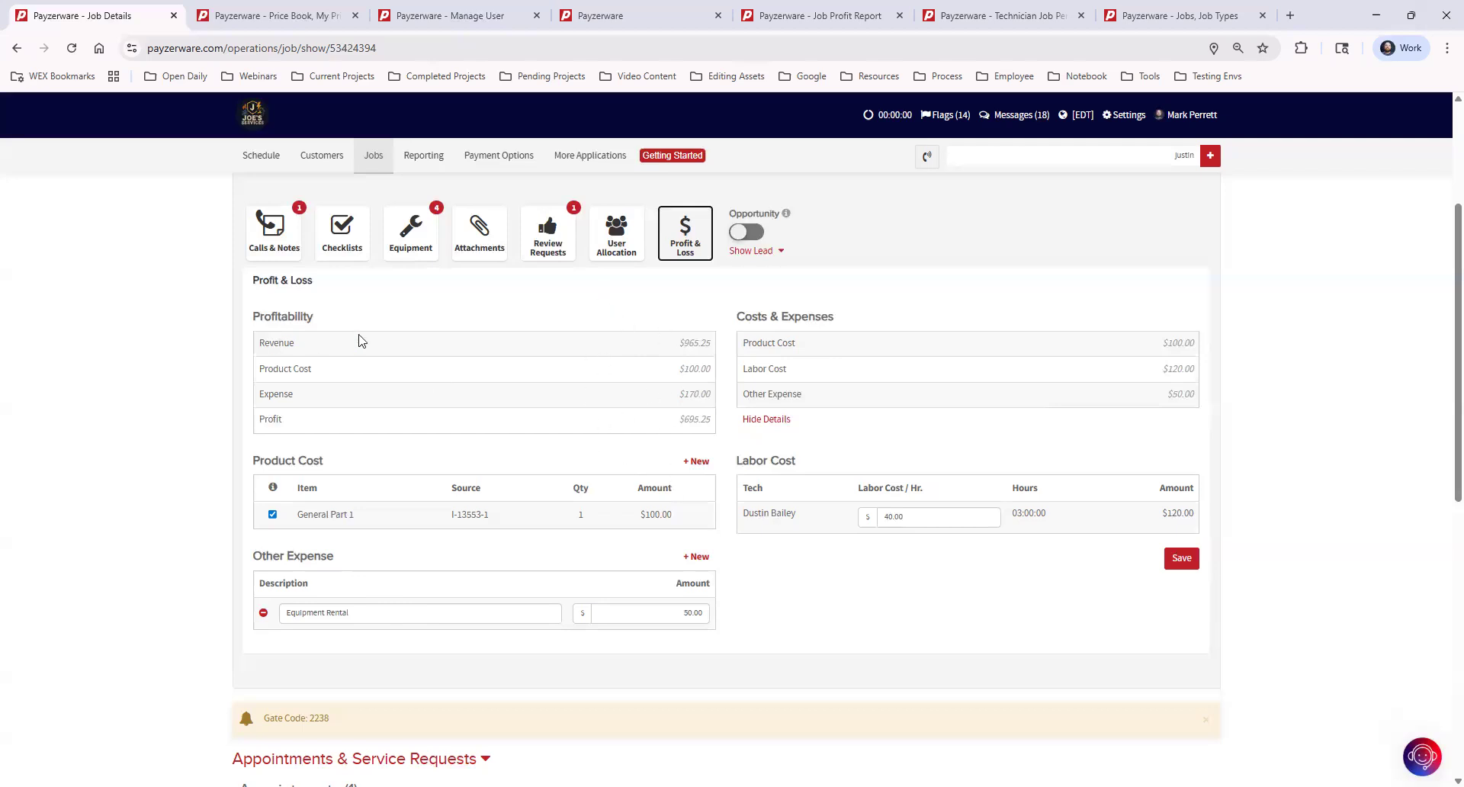
left_click(697, 558)
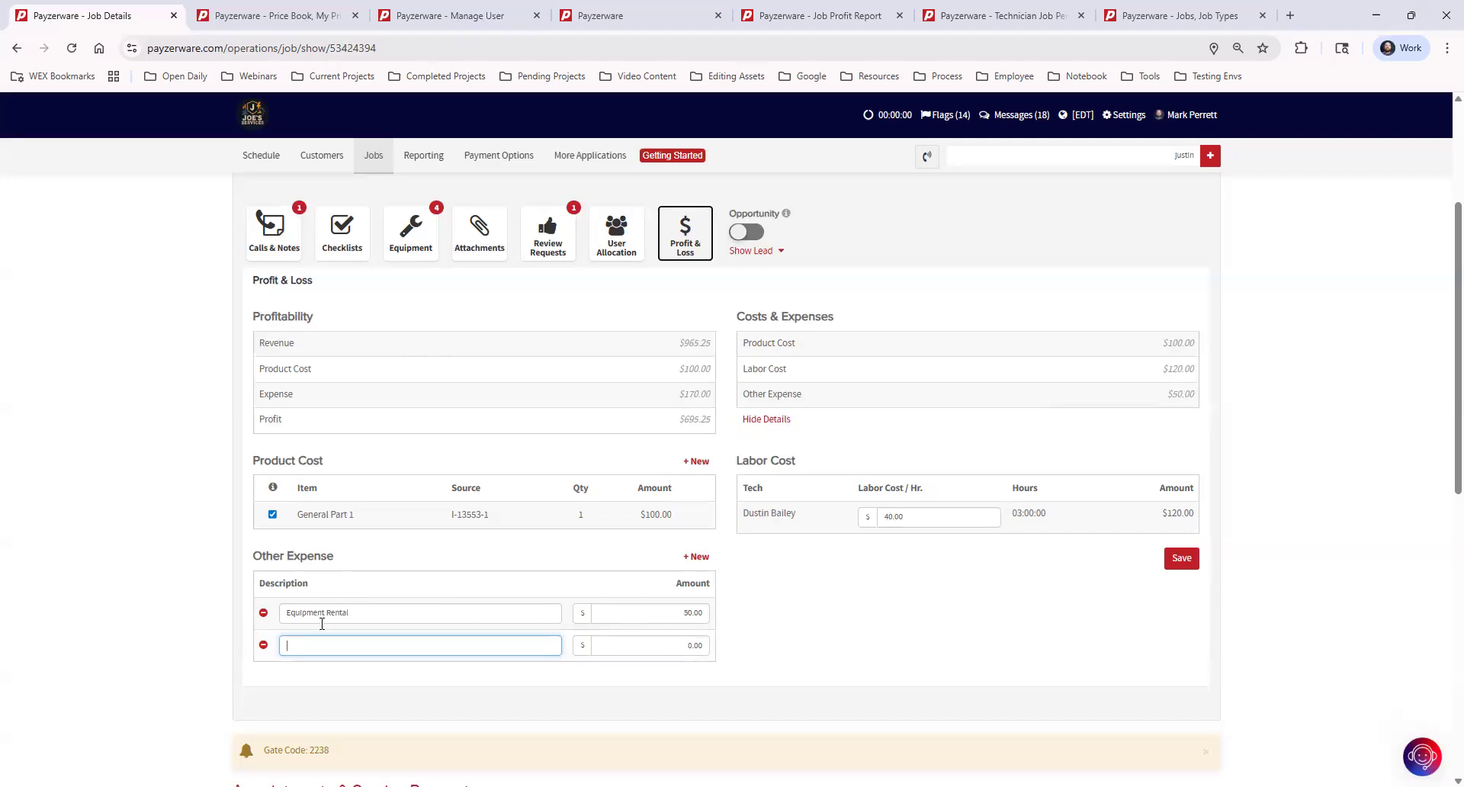
left_click(264, 647)
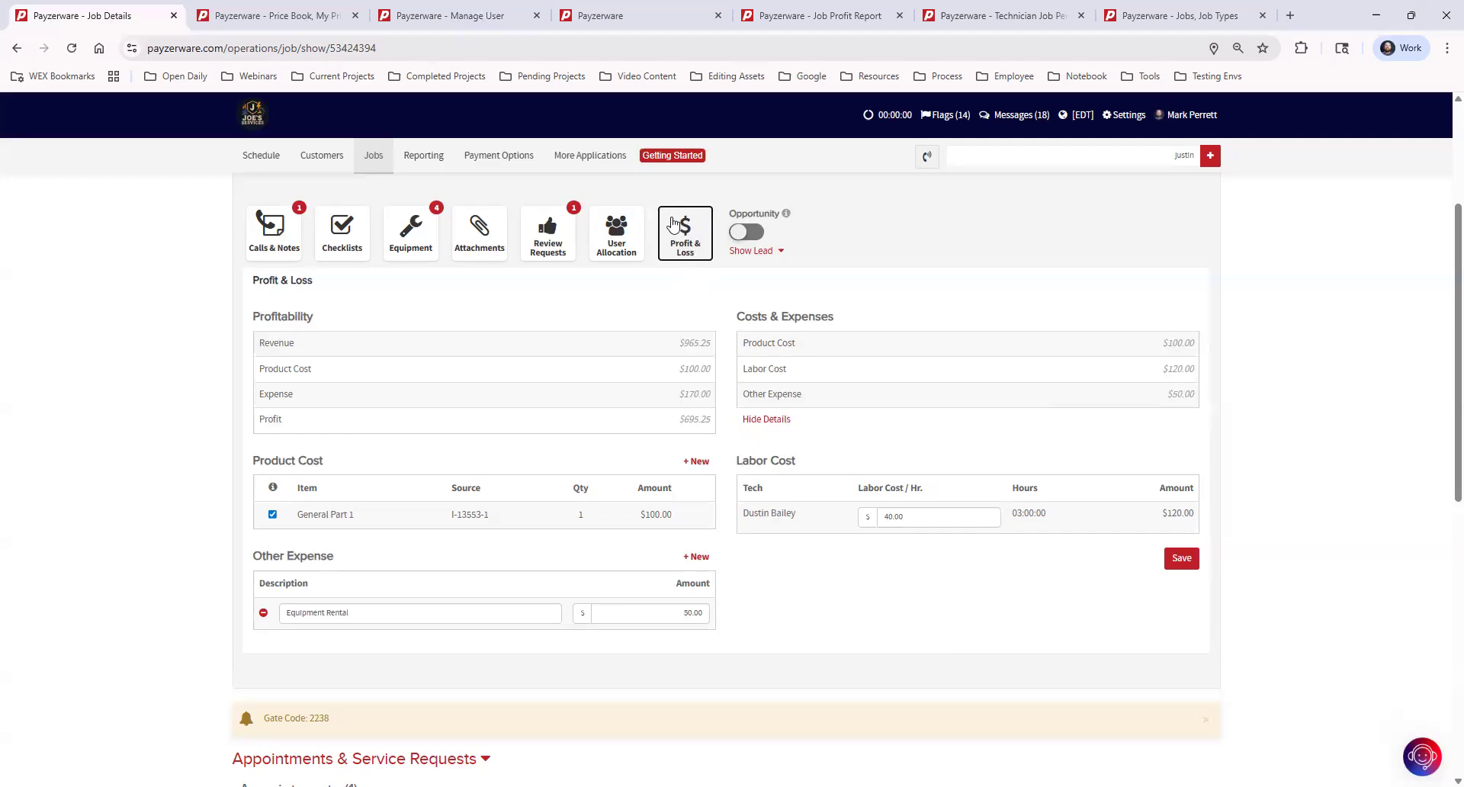
left_click_drag(679, 343, 759, 369)
double_click(690, 371)
left_click_drag(684, 395, 715, 395)
left_click_drag(671, 419, 835, 318)
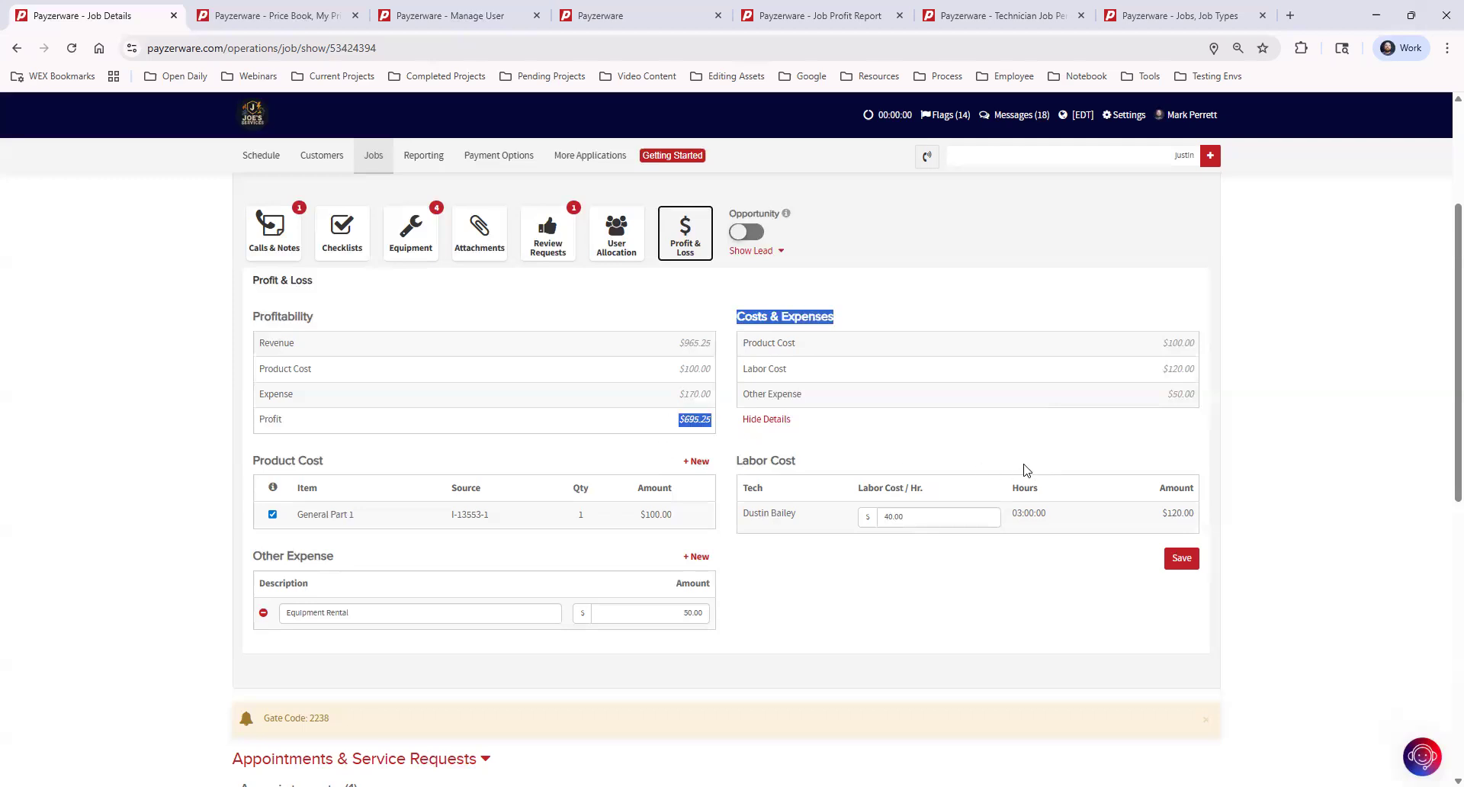
left_click(867, 453)
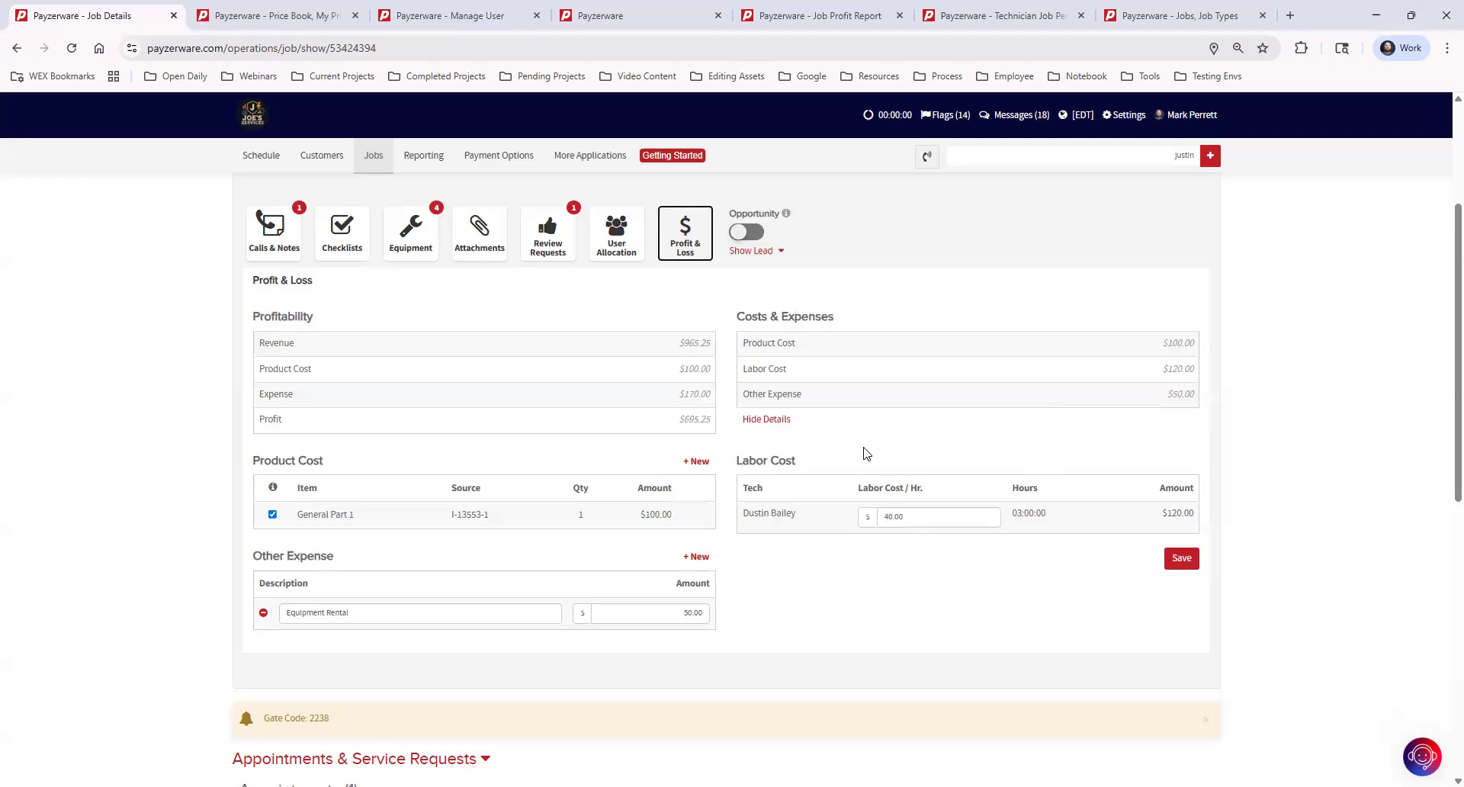
scroll(866, 453, "up", 3)
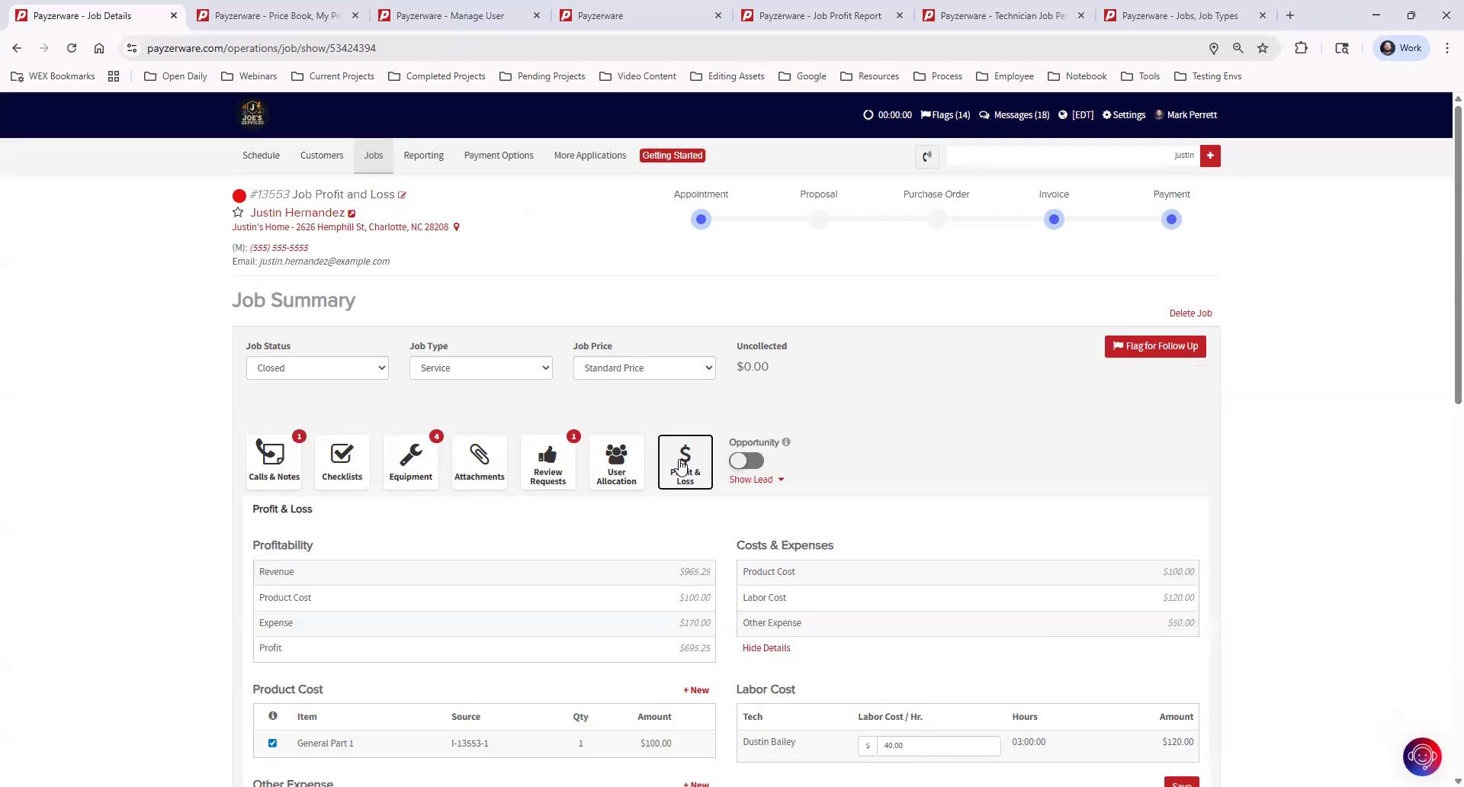
Step: Go to Reporting, note the Jobs reports group, and open the March 2026 Job Profit Report
left_click(630, 19)
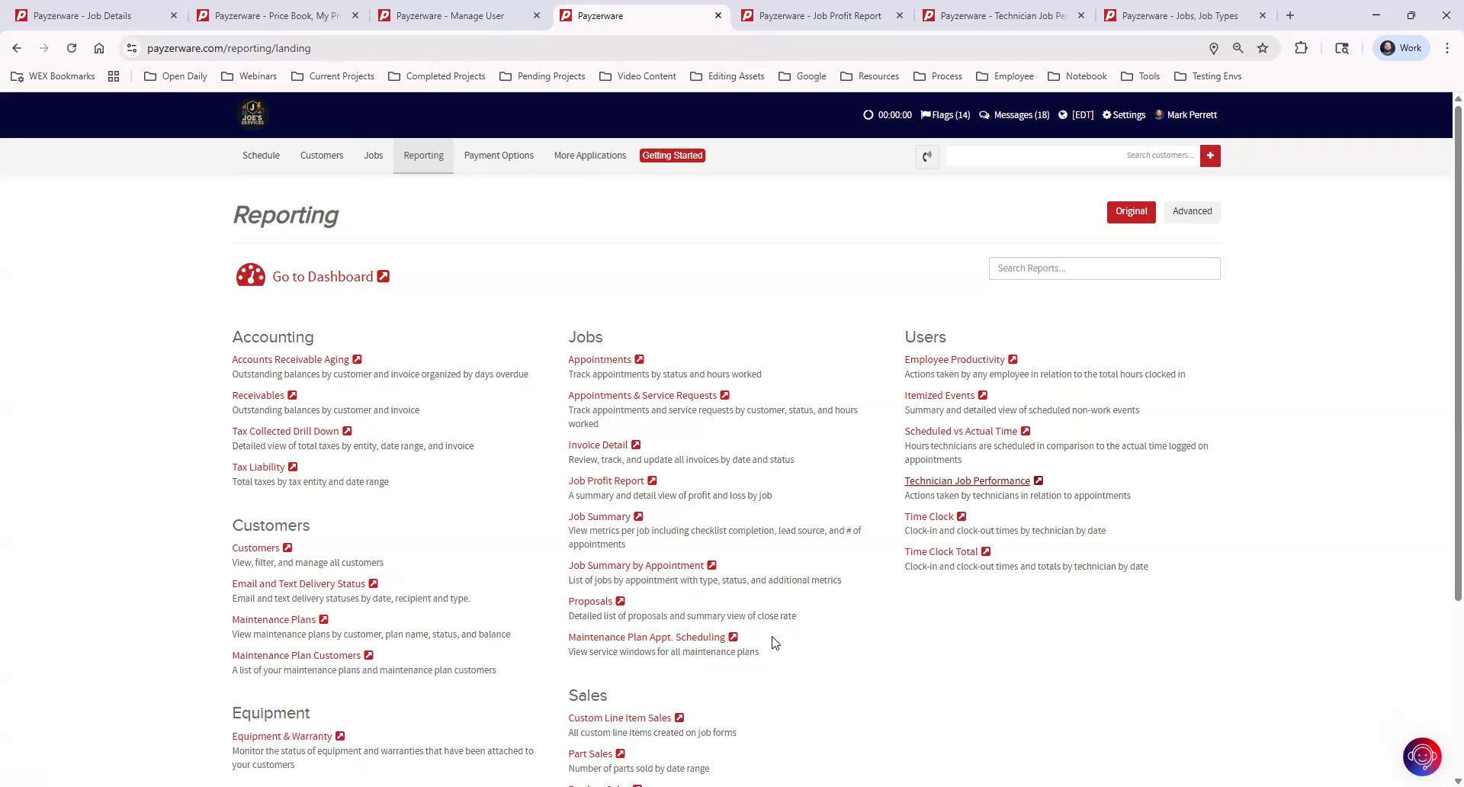
left_click_drag(604, 337, 568, 336)
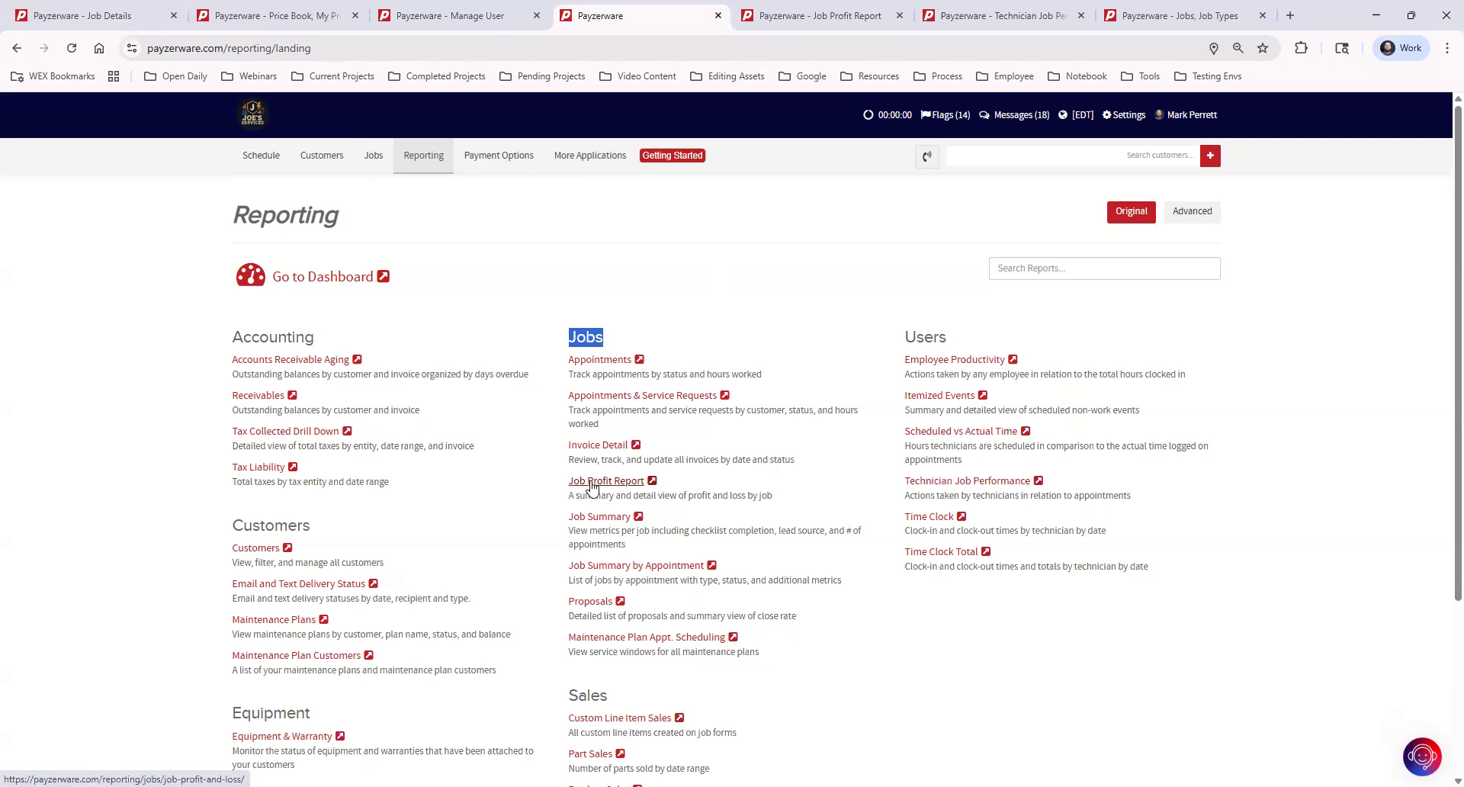
left_click(828, 17)
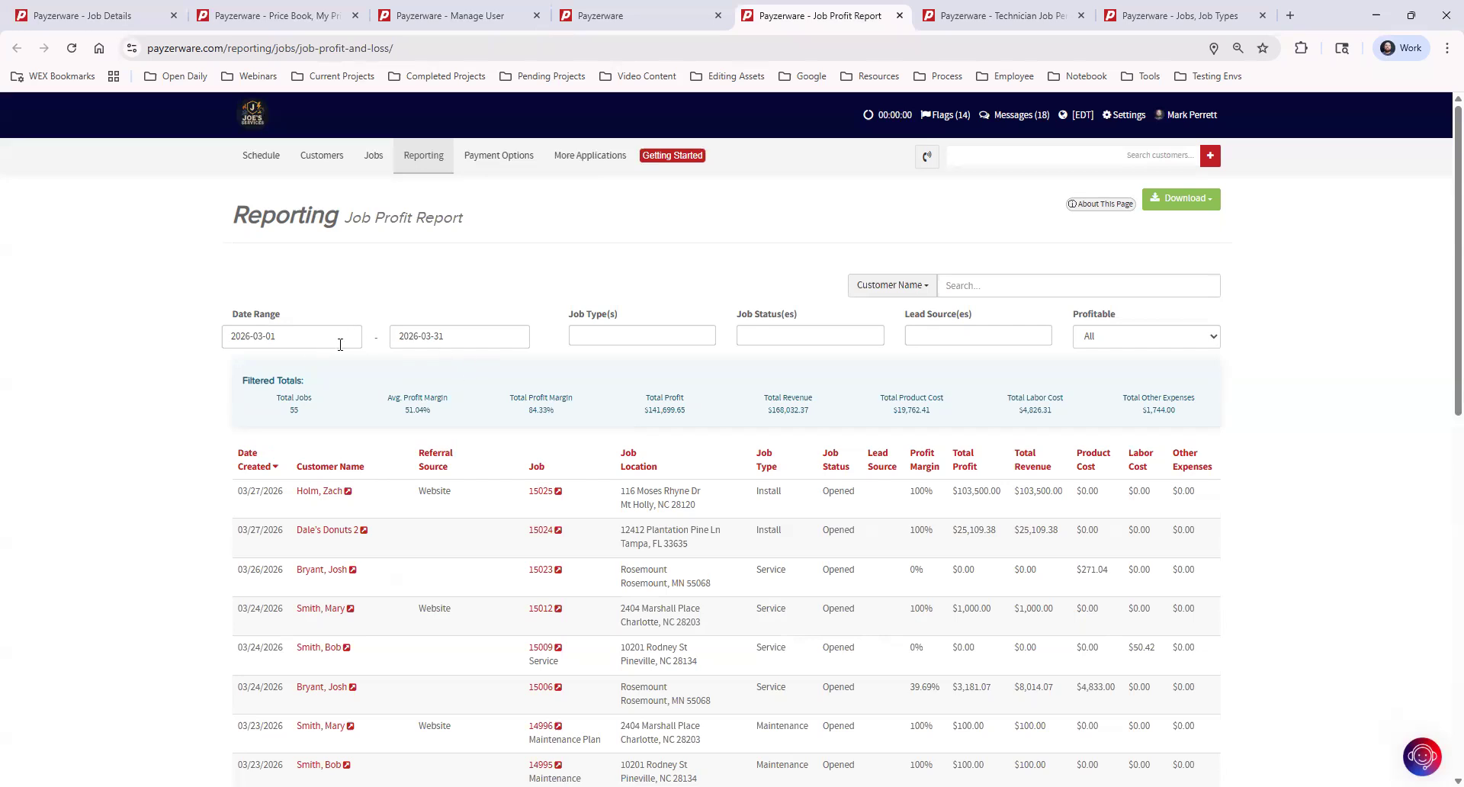
left_click(610, 333)
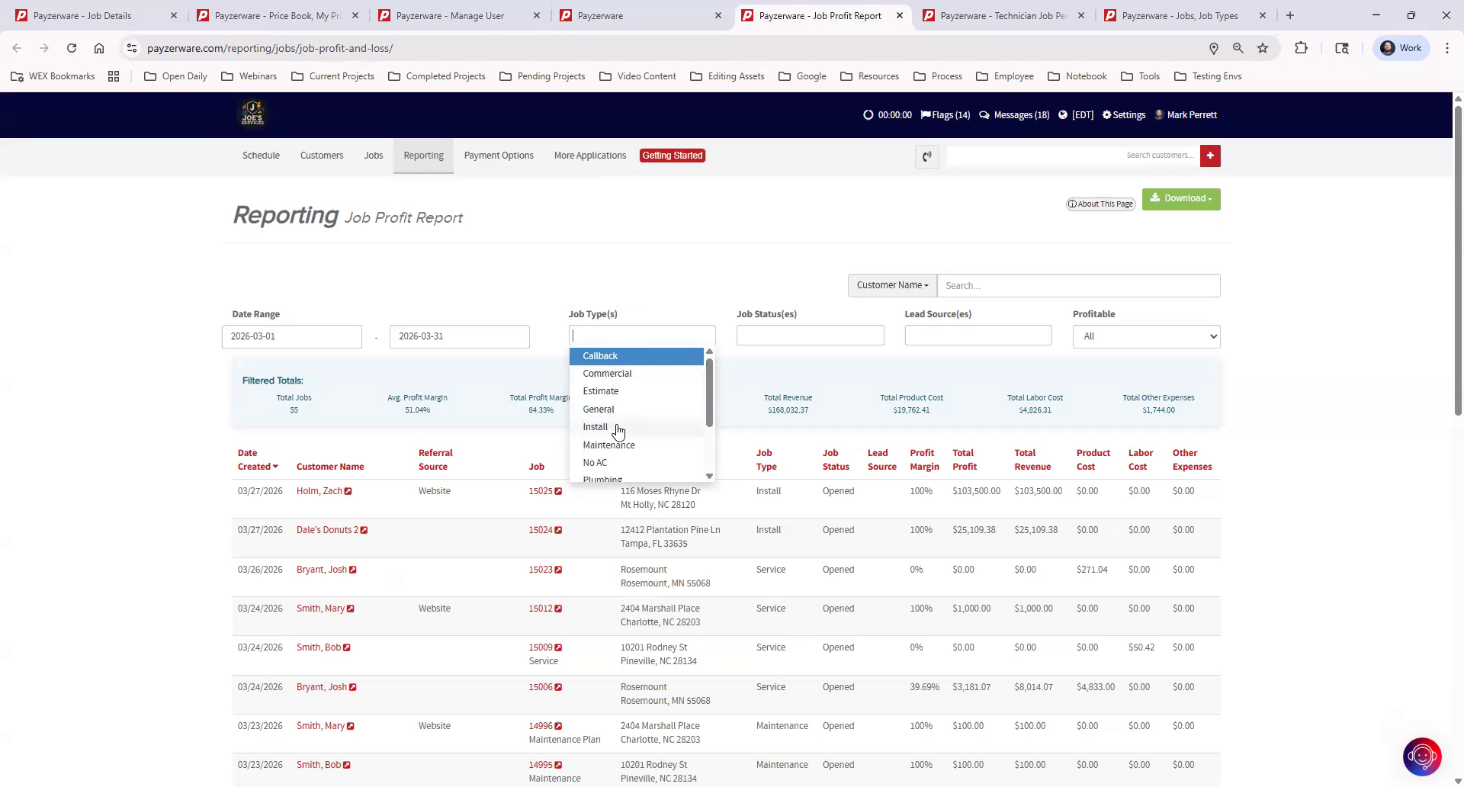
left_click(638, 463)
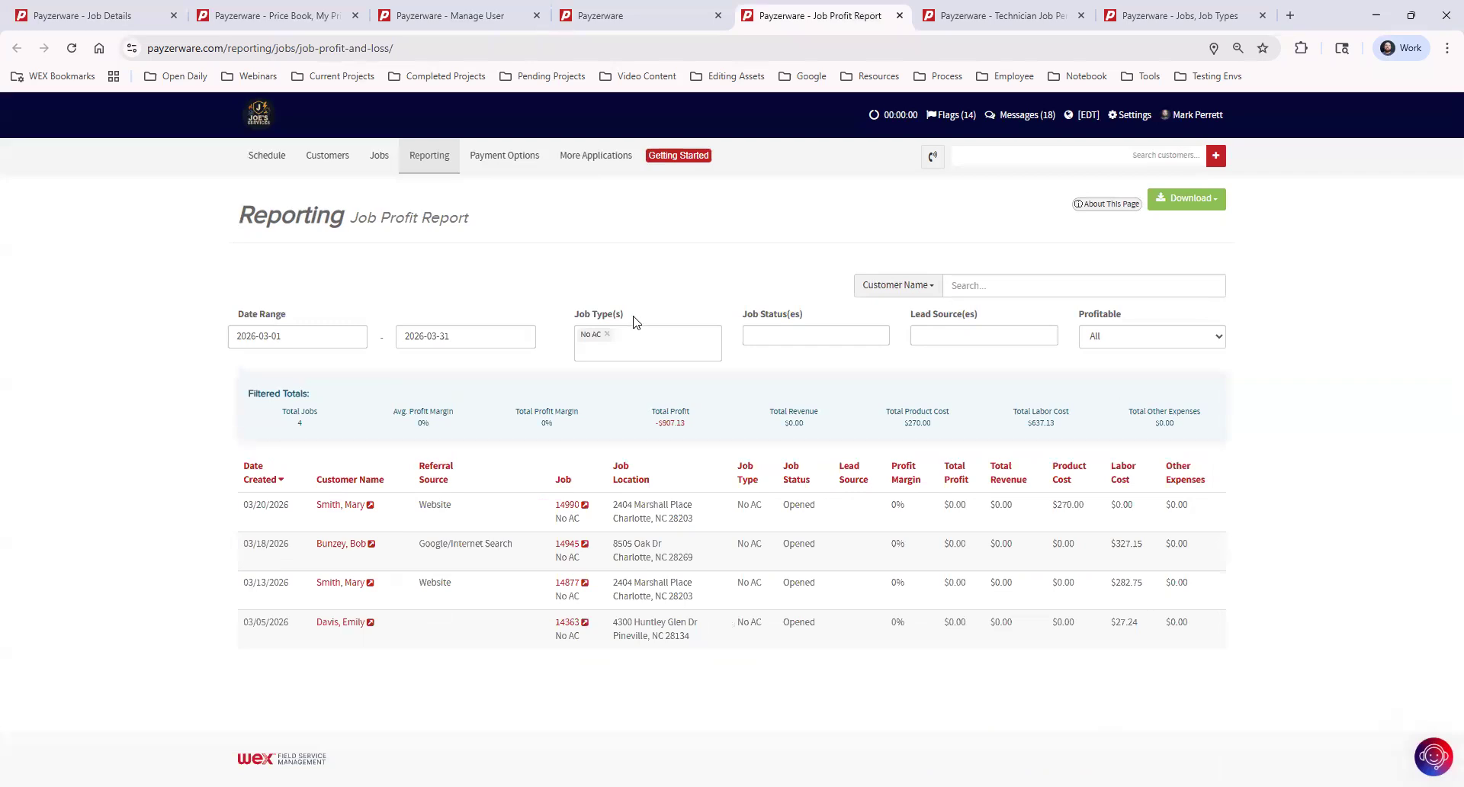
left_click(608, 335)
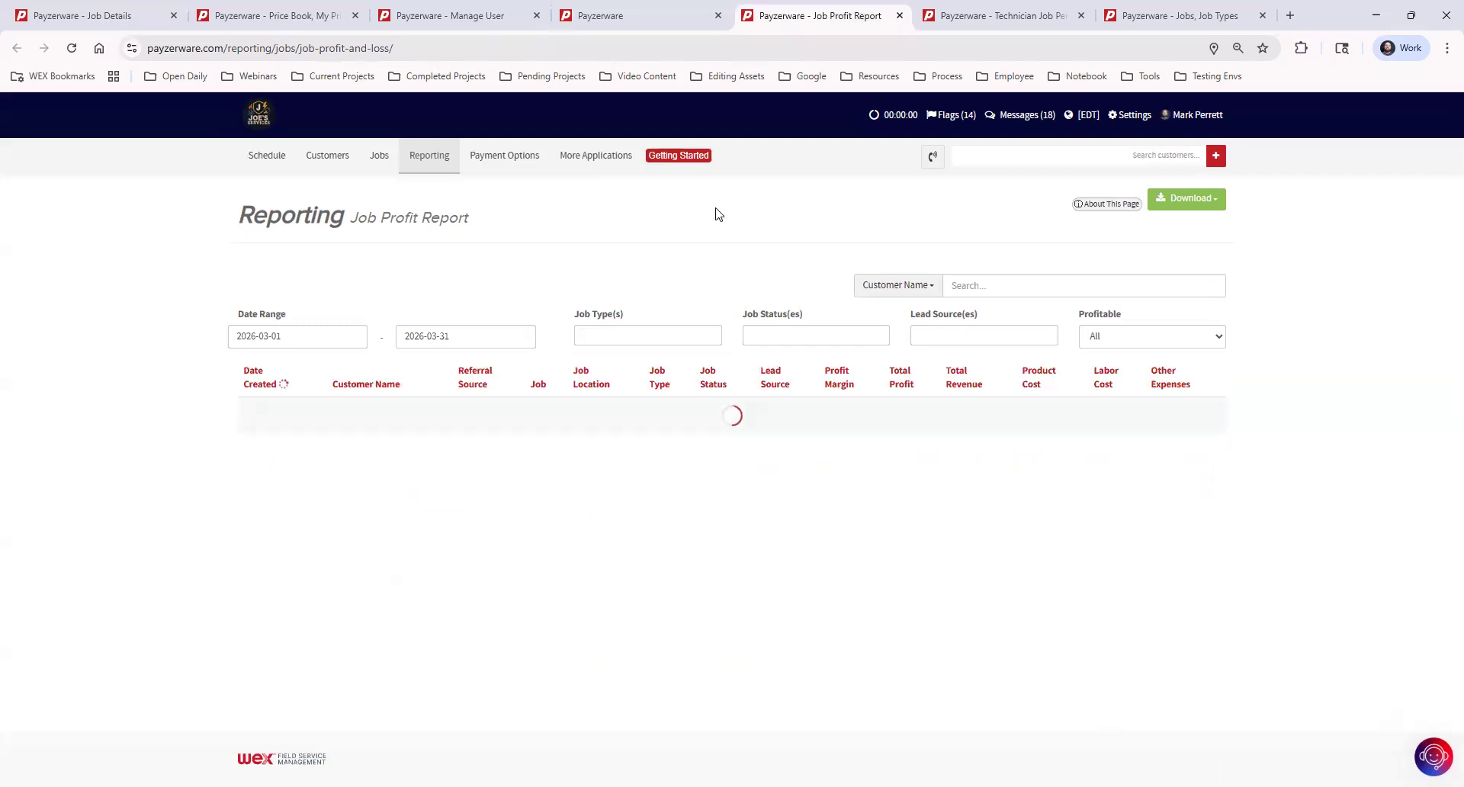
left_click(810, 338)
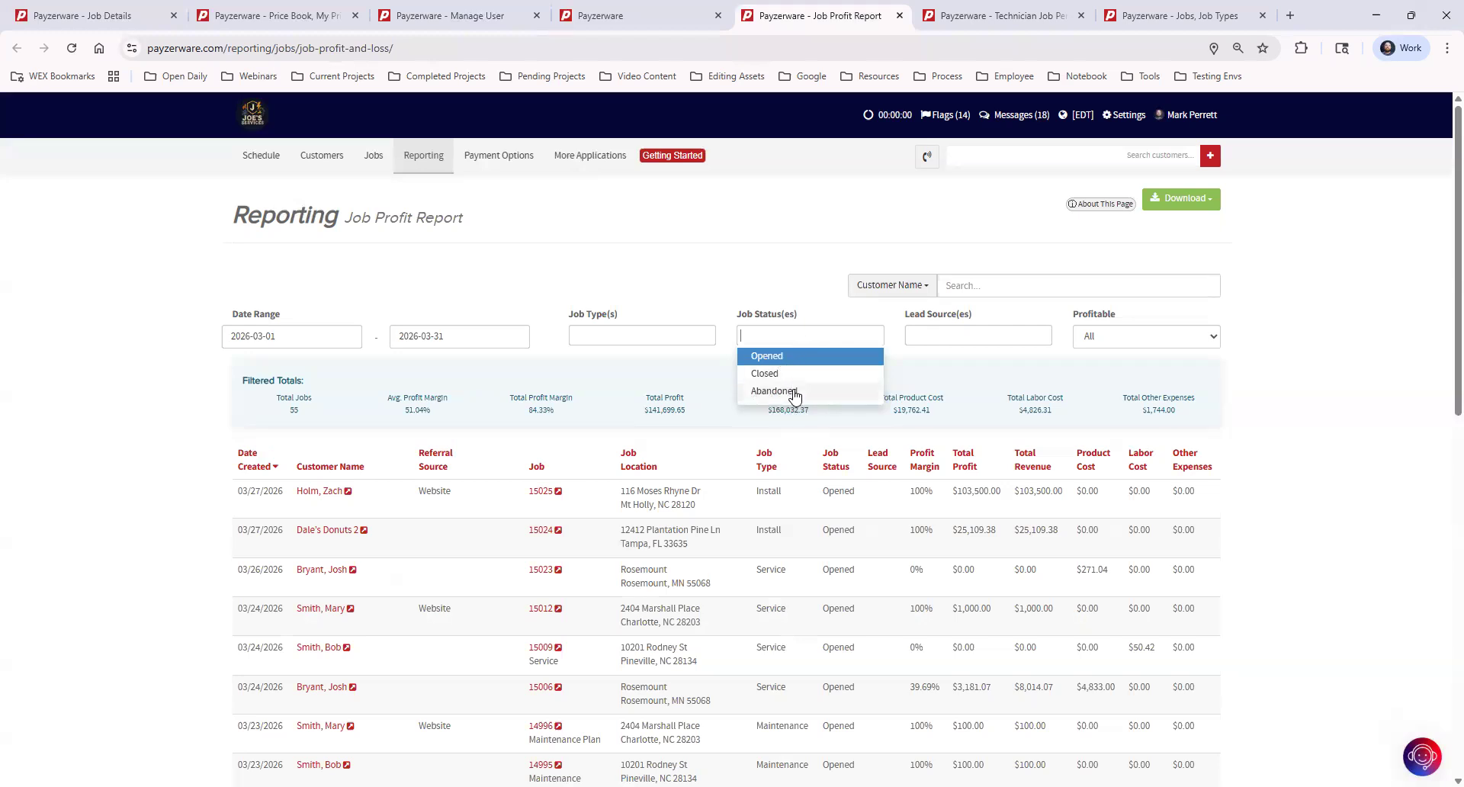
left_click(993, 334)
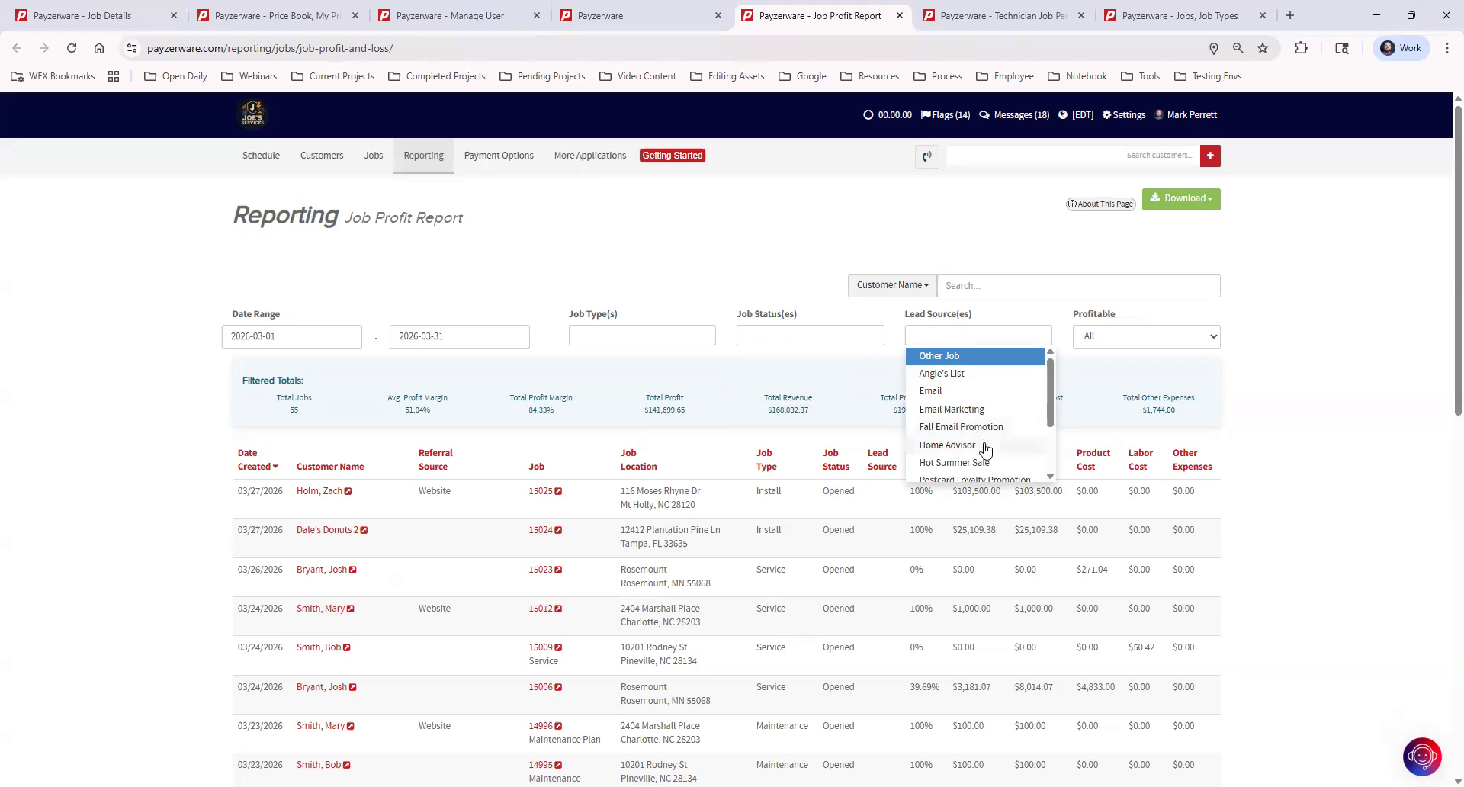
scroll(982, 450, "down", 2)
scroll(988, 452, "down", 1)
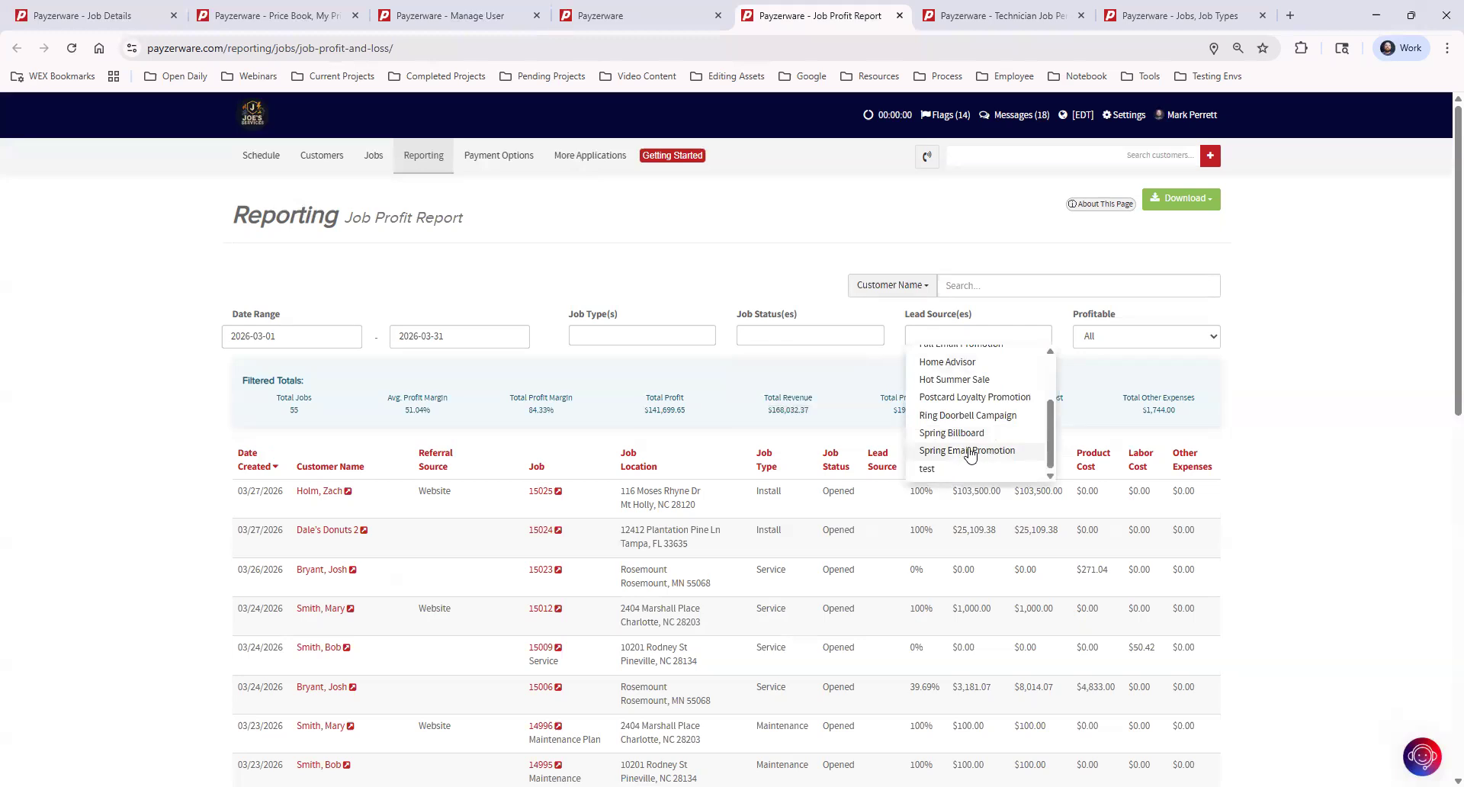
left_click(1277, 312)
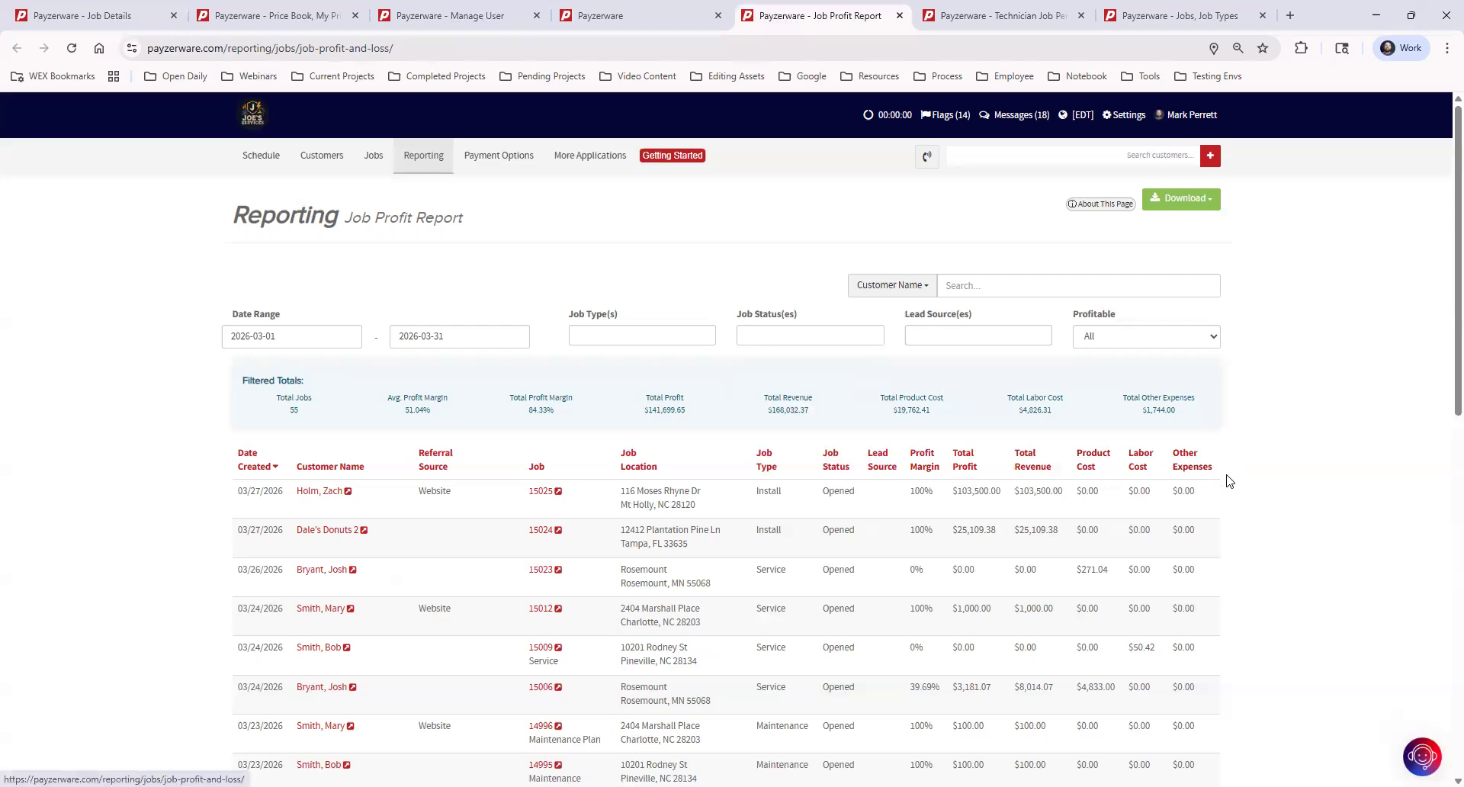
Step: Scroll through the 55-job Job Profit Report, then switch to the Technician Job Performance report
scroll(1266, 603, "down", 4)
scroll(1266, 603, "down", 6)
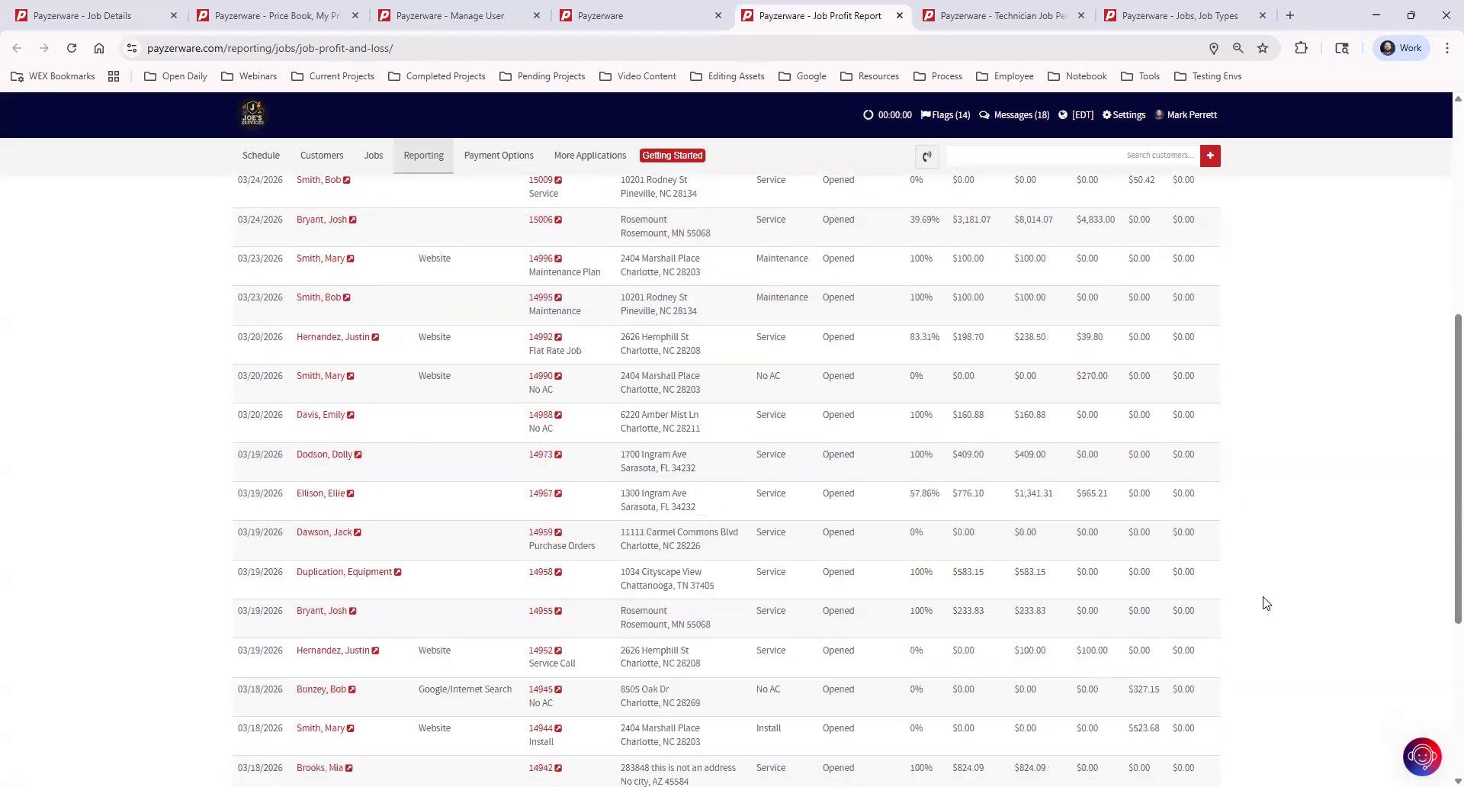
scroll(1266, 602, "up", 10)
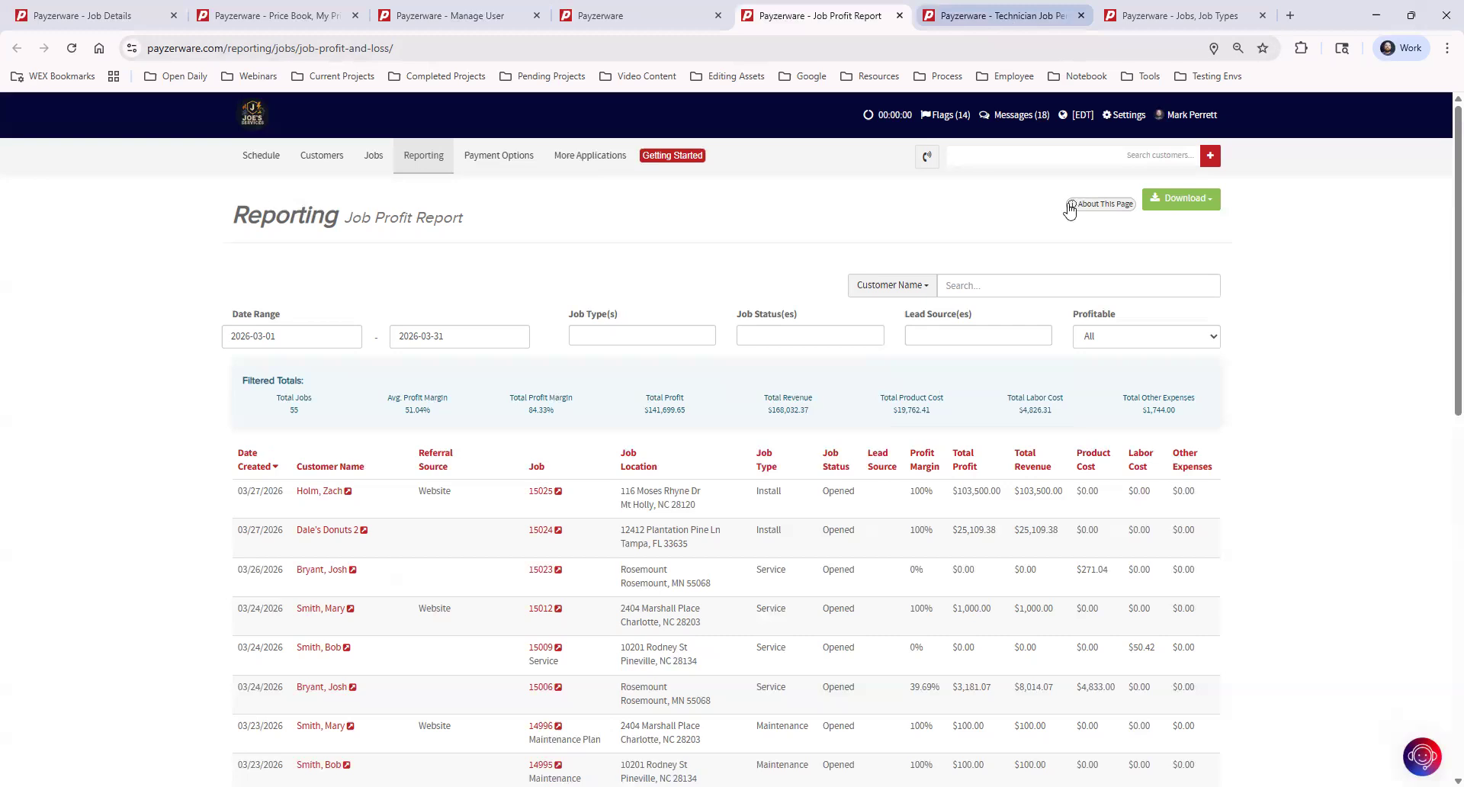
key("ctrl+Tab")
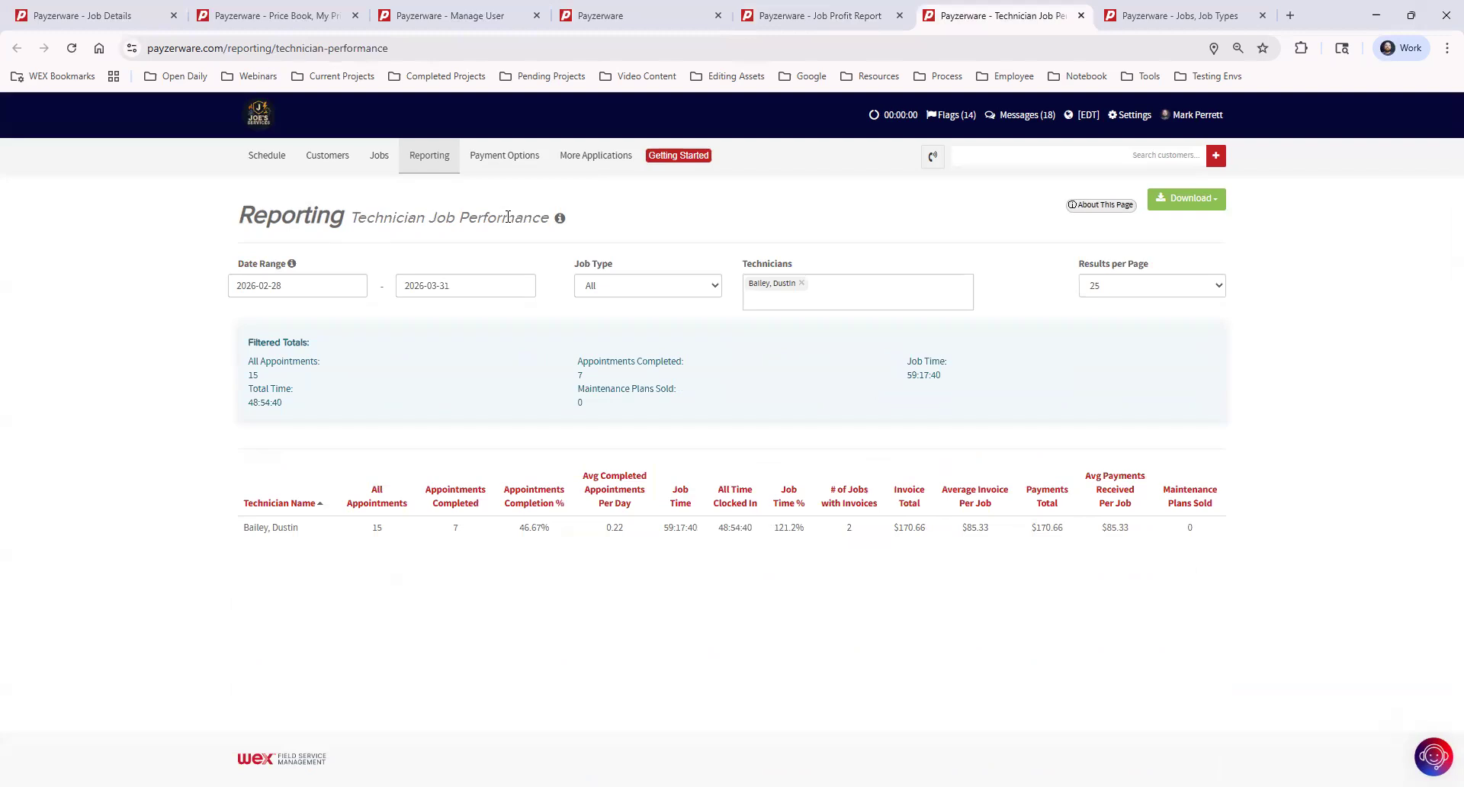
left_click(622, 16)
left_click(702, 249)
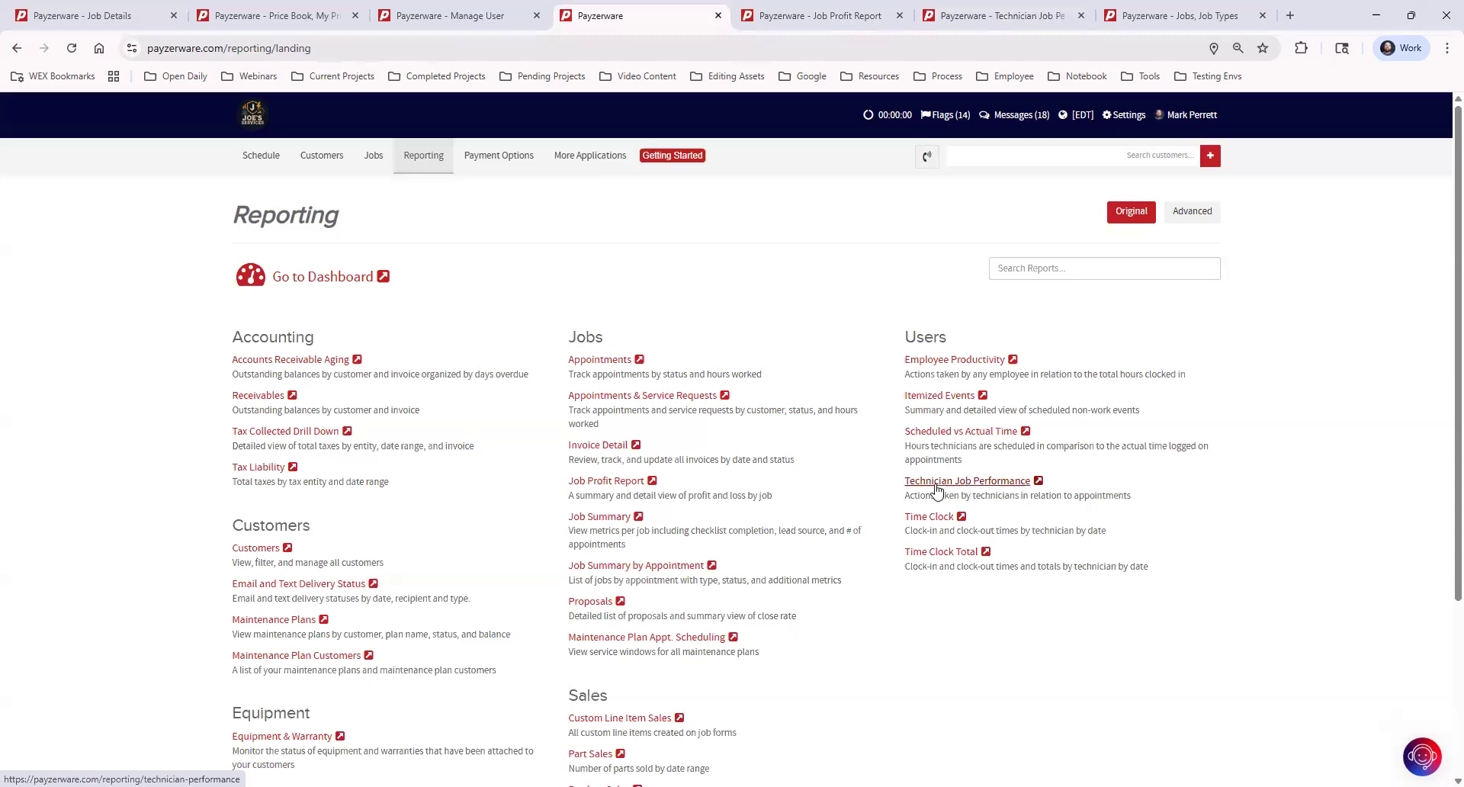
left_click_drag(890, 491, 995, 481)
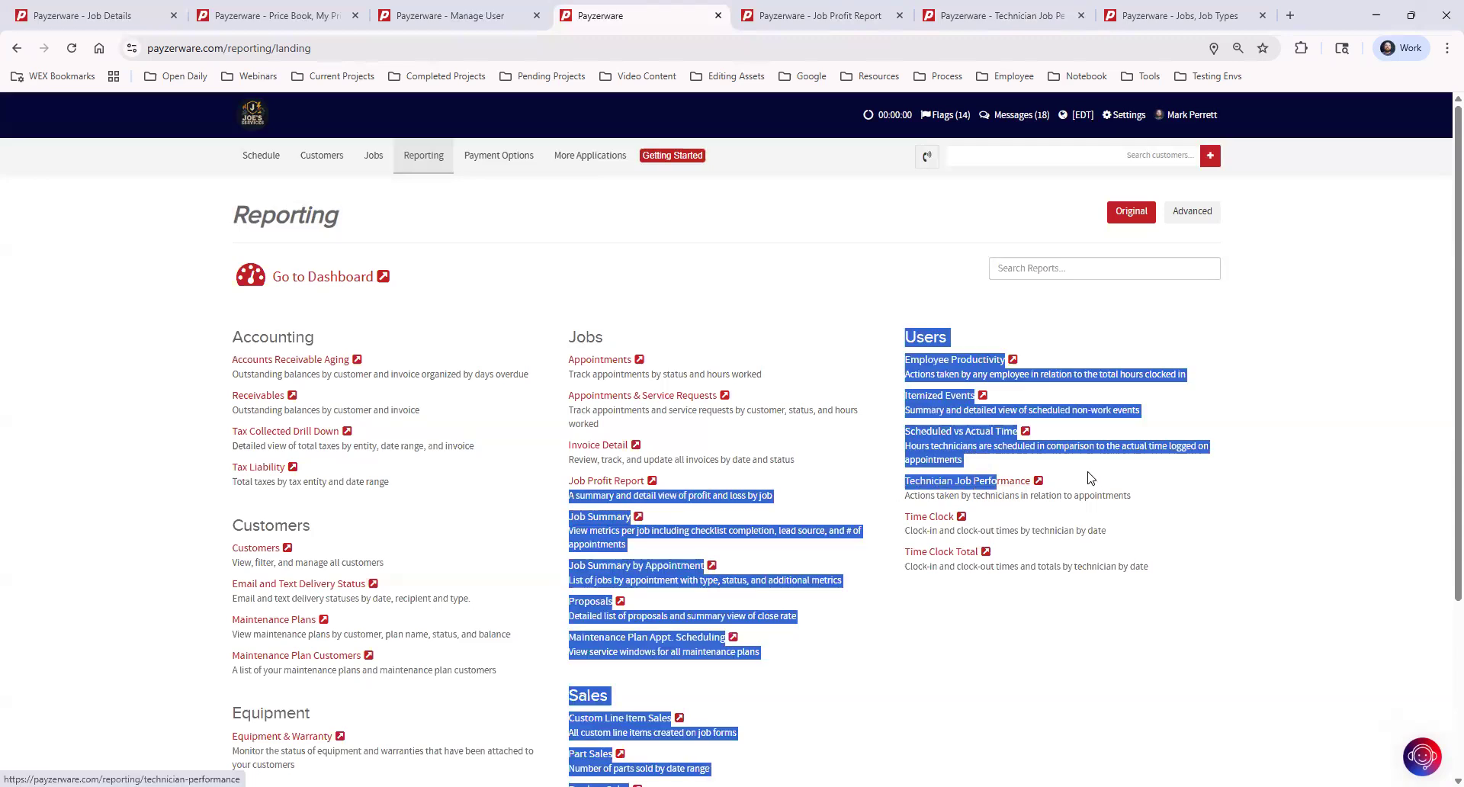
left_click(991, 485)
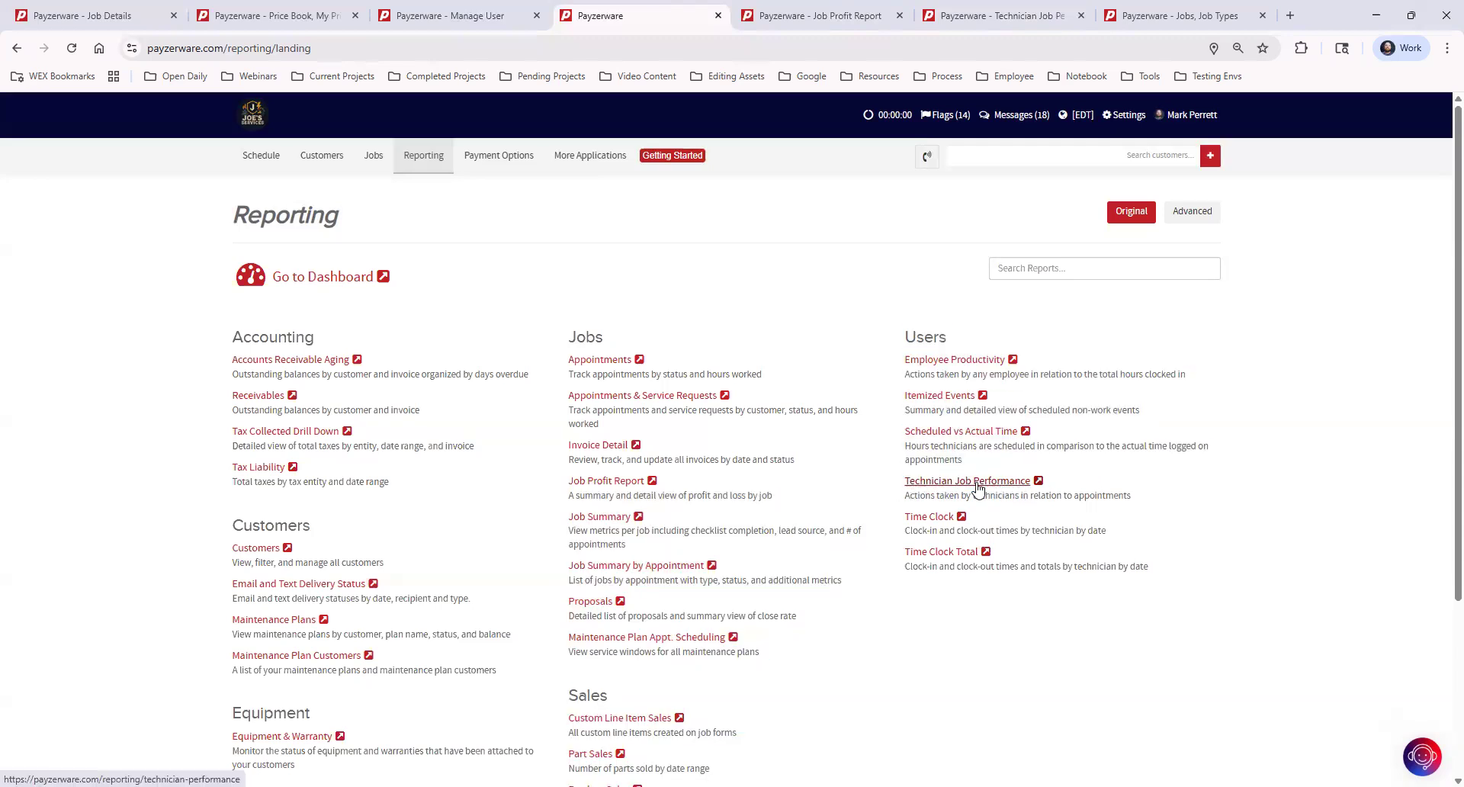
left_click(999, 485)
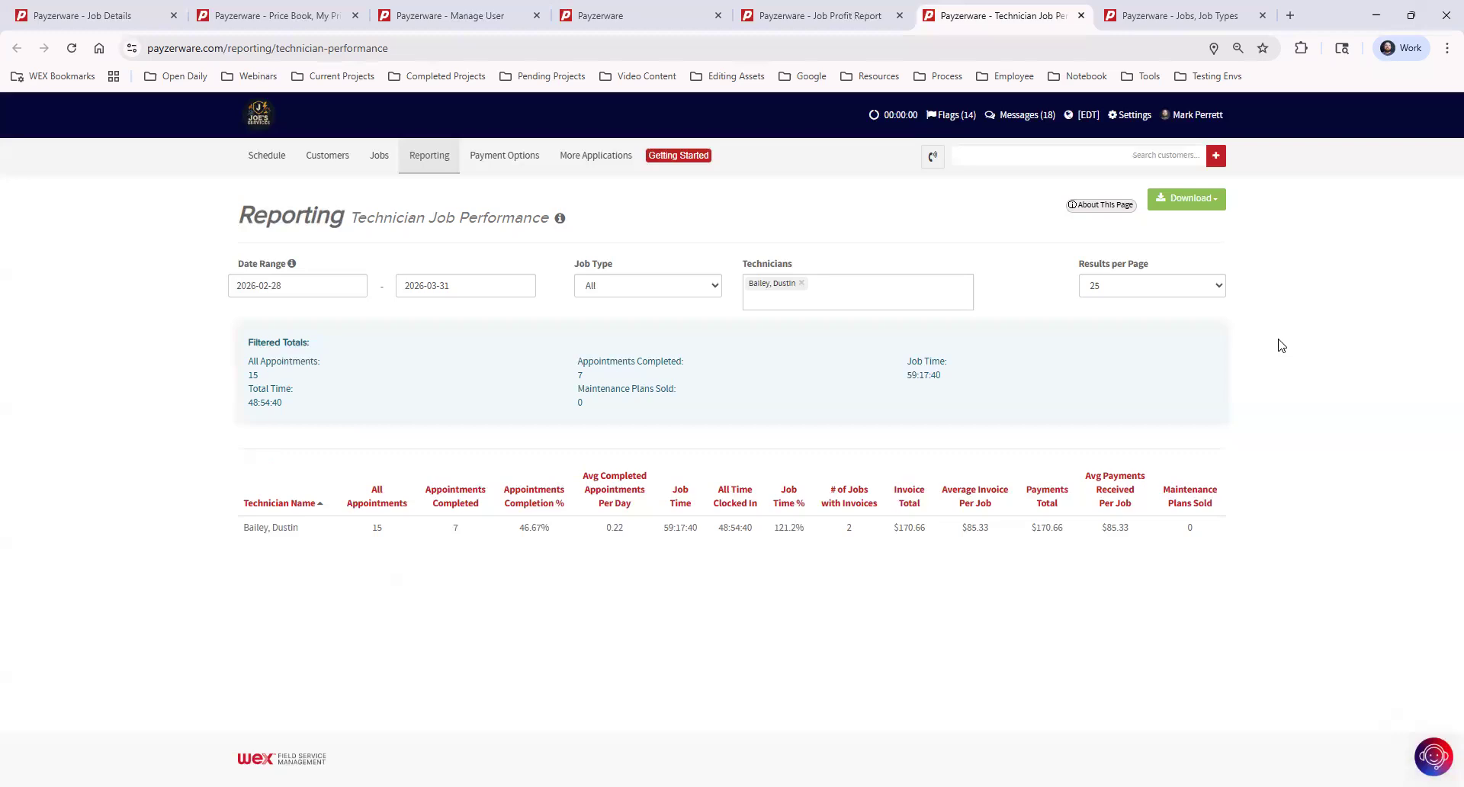
Step: Go to Job Types settings and edit the Service job type with 75%/25% tech allocation
left_click(1171, 16)
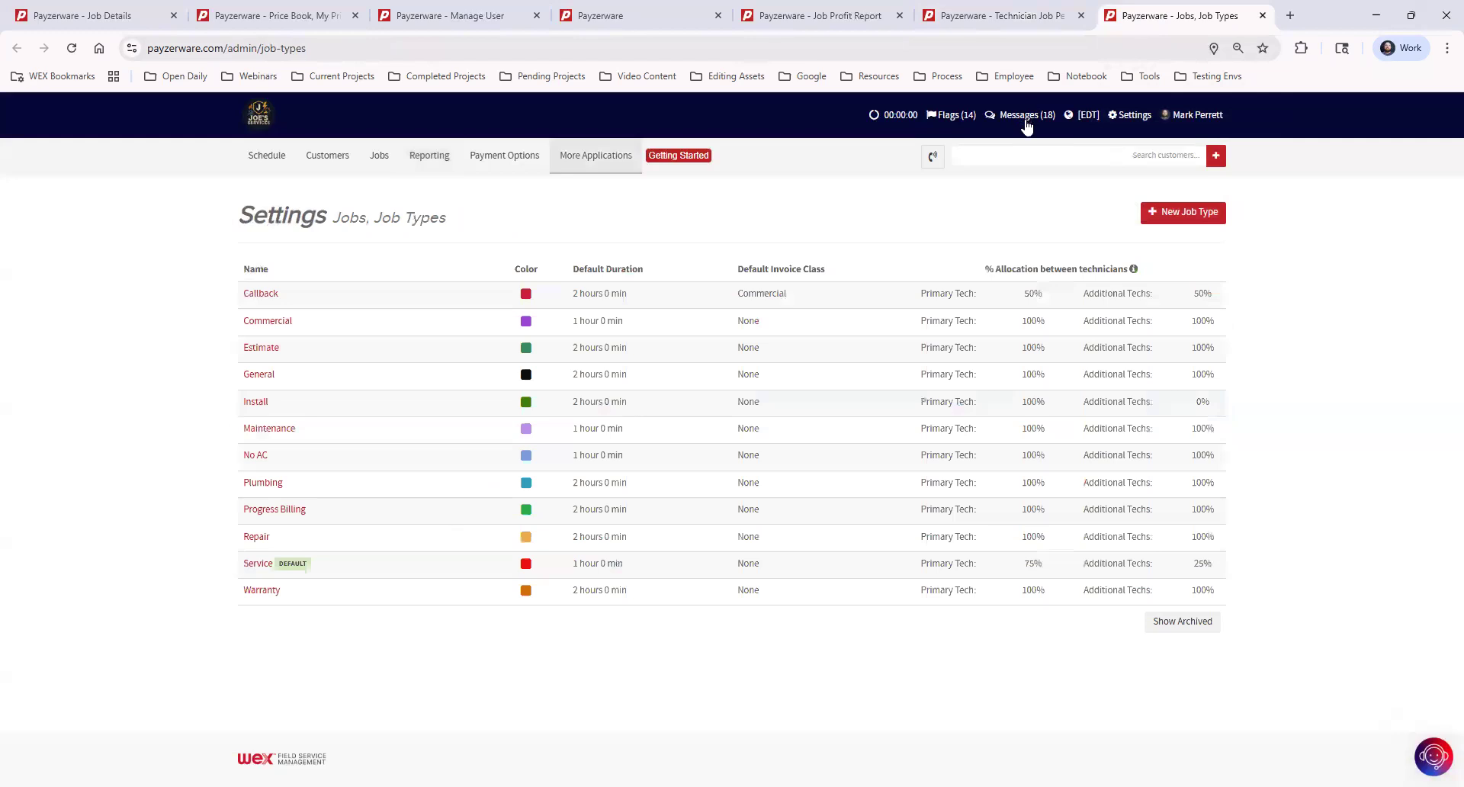
left_click(1135, 115)
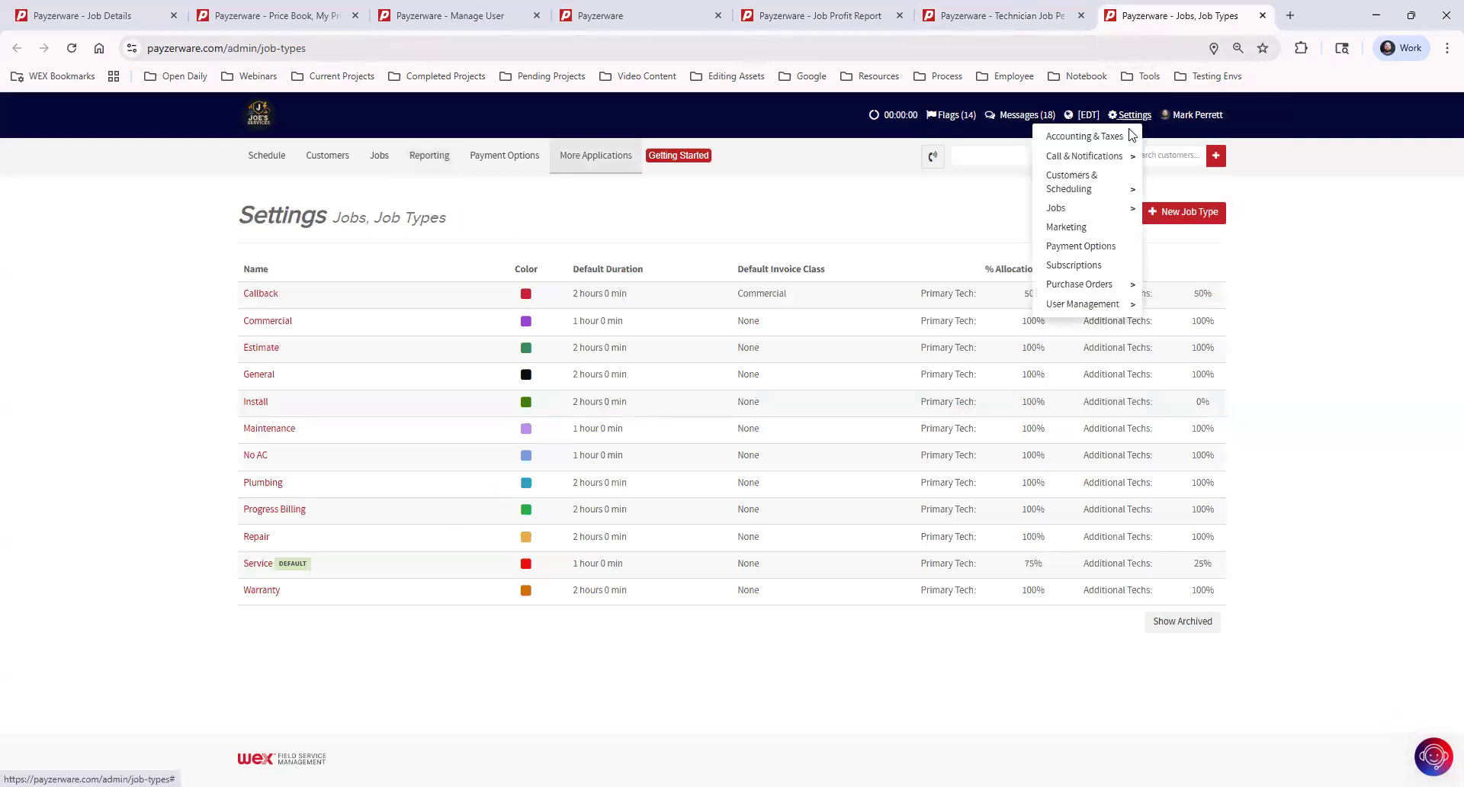
mouse_move(1101, 216)
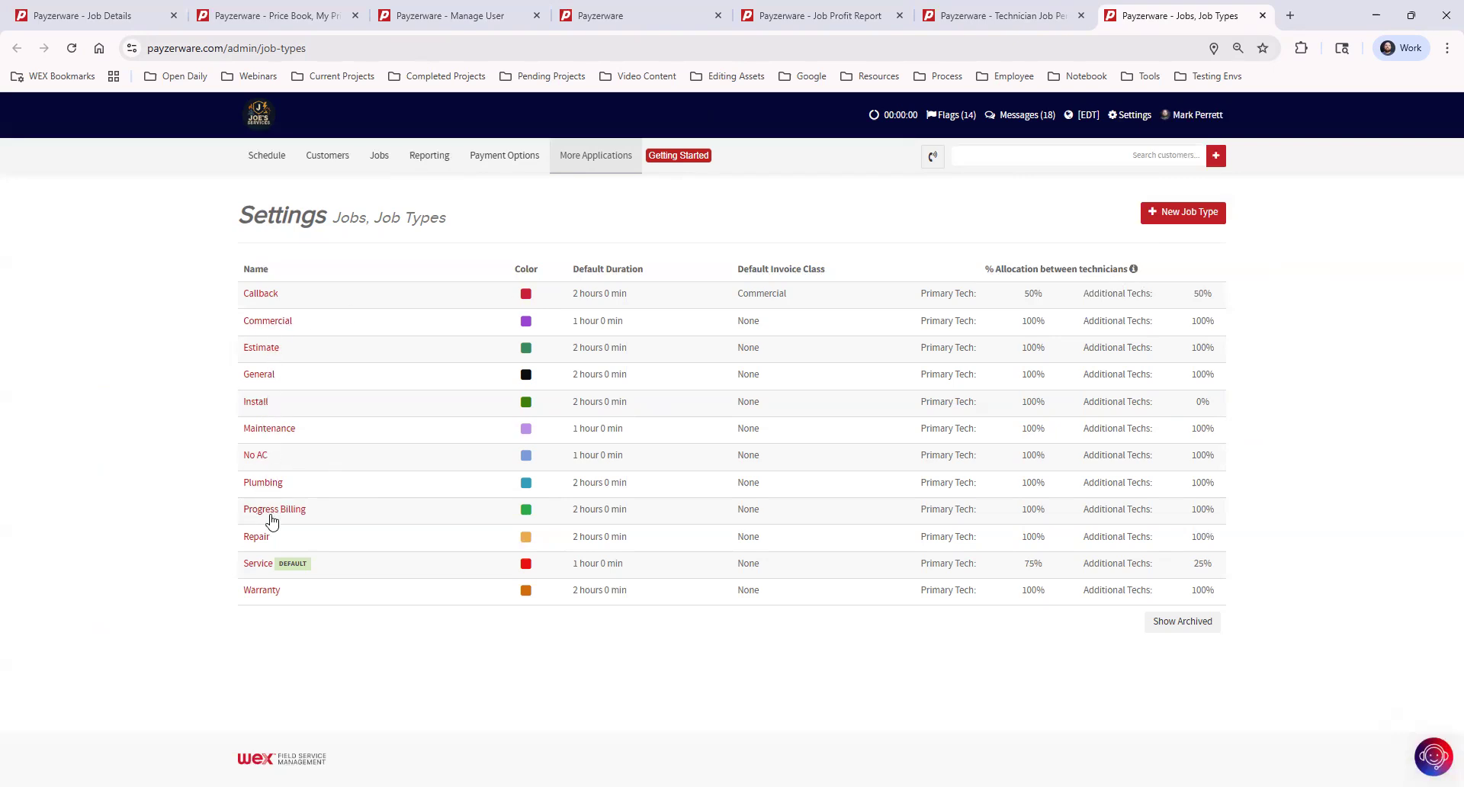
left_click(258, 564)
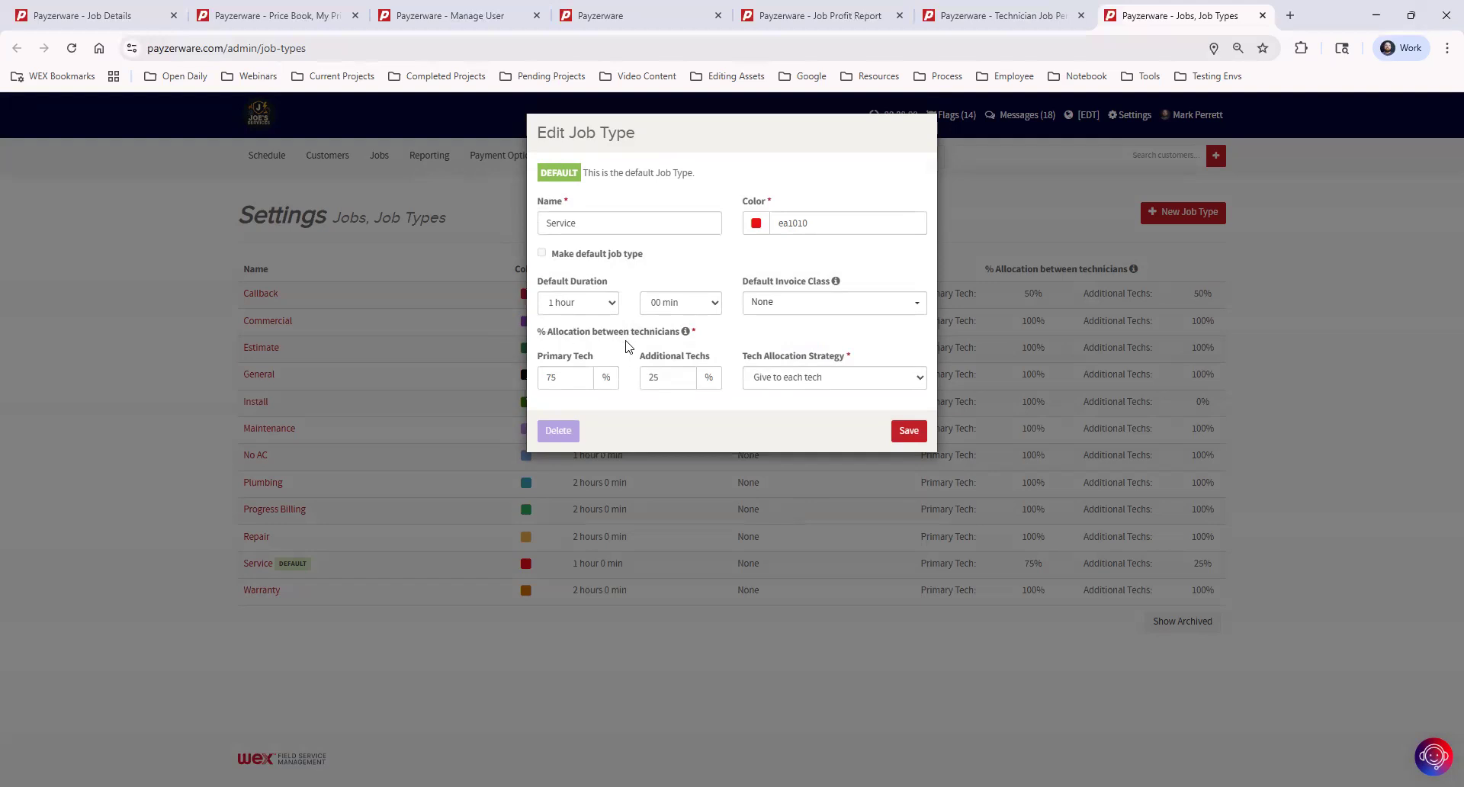
Step: Reveal the Service job type's allocation strategy options, Split amongst techs and Give to each tech
mouse_move(686, 336)
left_click(869, 381)
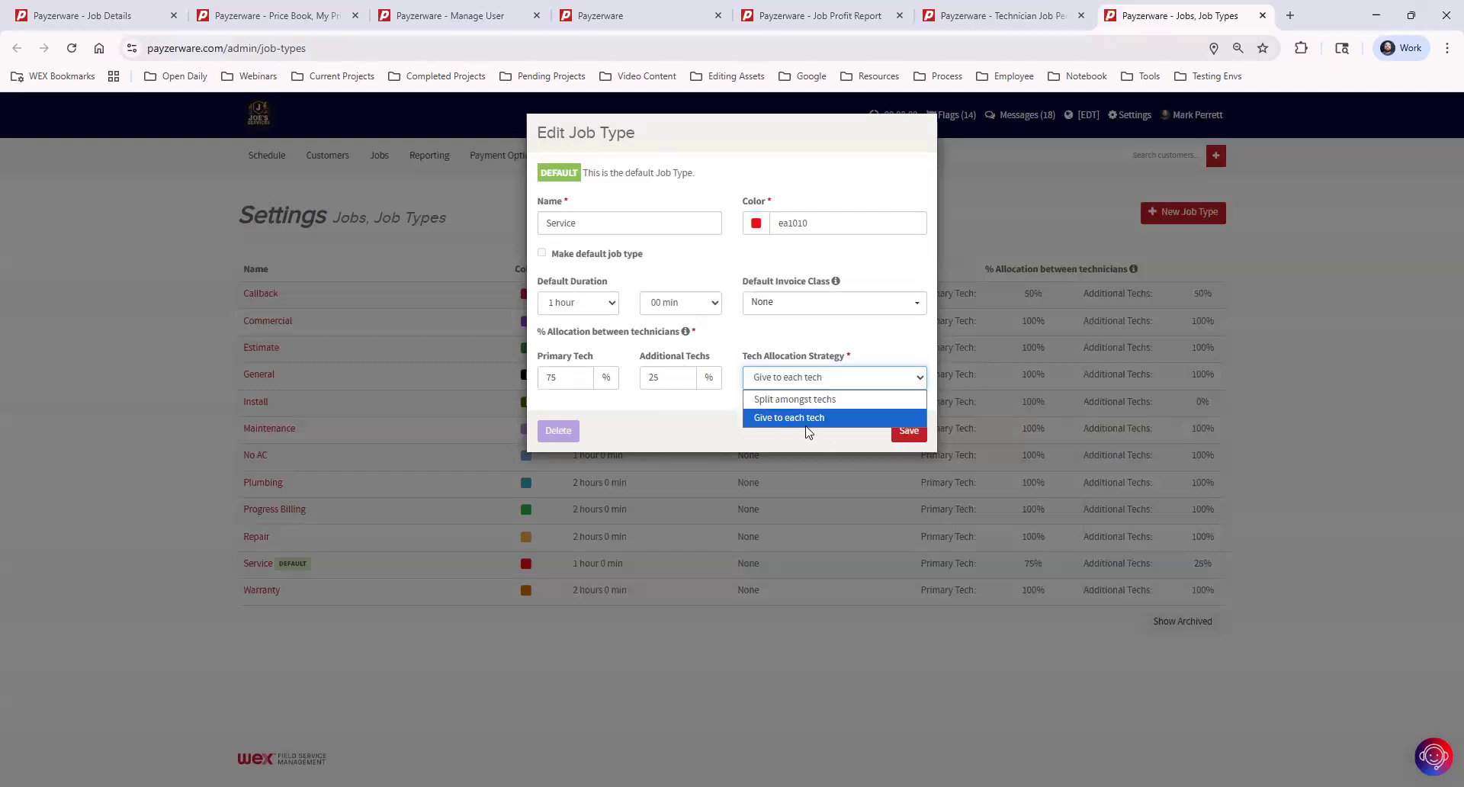
Step: Keep the strategy on Give to each tech and return to the Technician Job Performance report
left_click(698, 427)
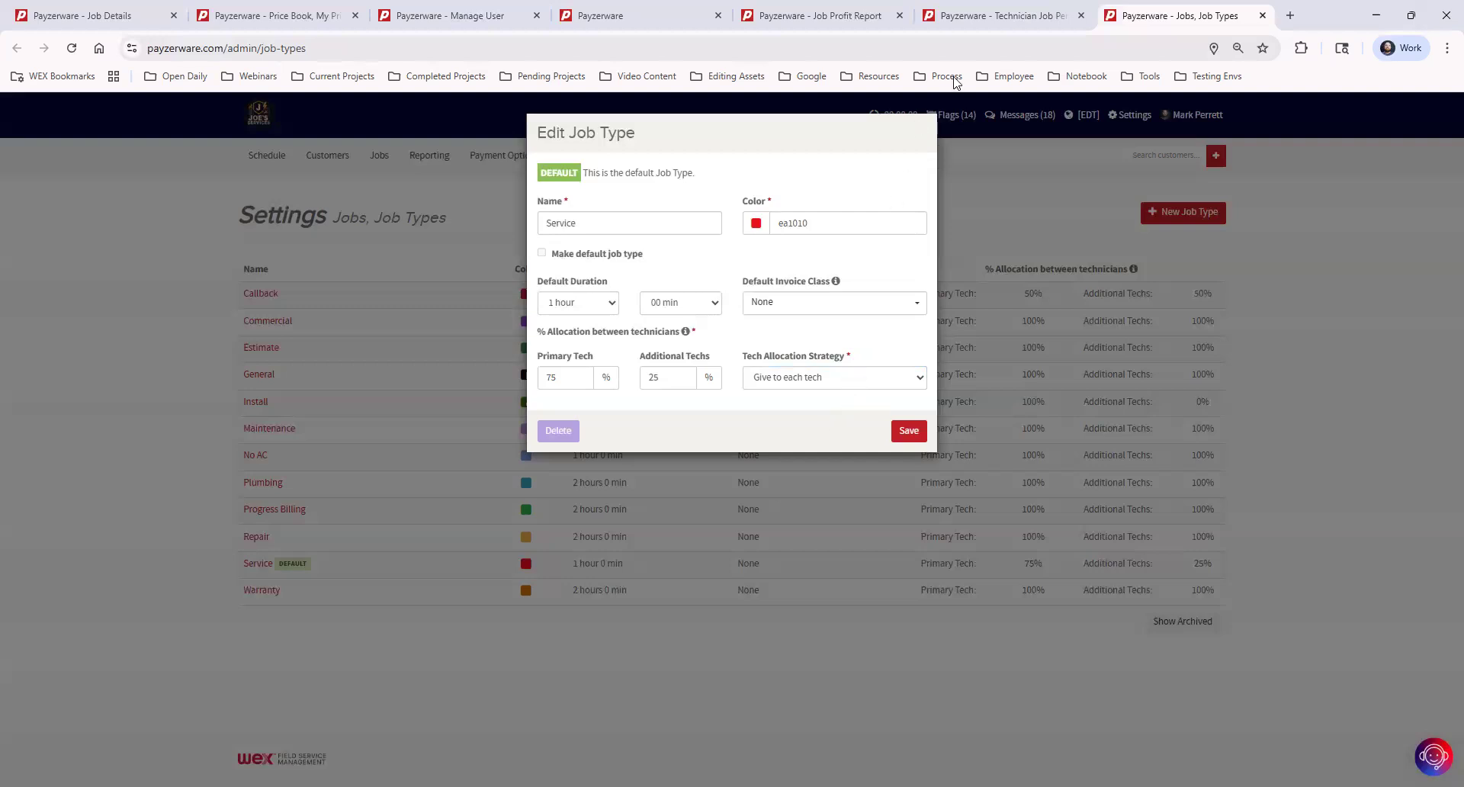
left_click(1023, 19)
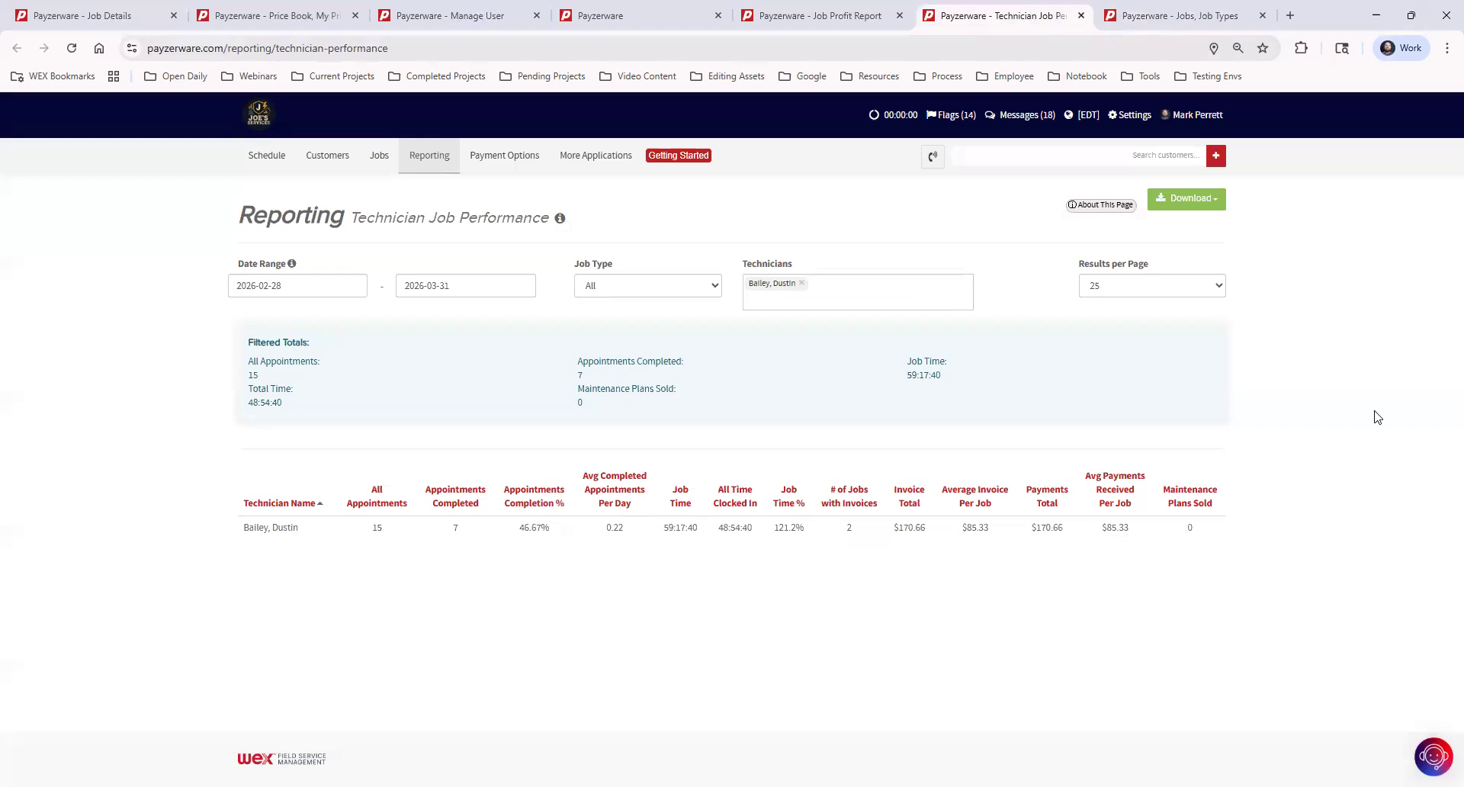
Step: Change the Technician Job Performance report's start date to March 1, 2026
left_click_drag(897, 527, 931, 531)
left_click(308, 283)
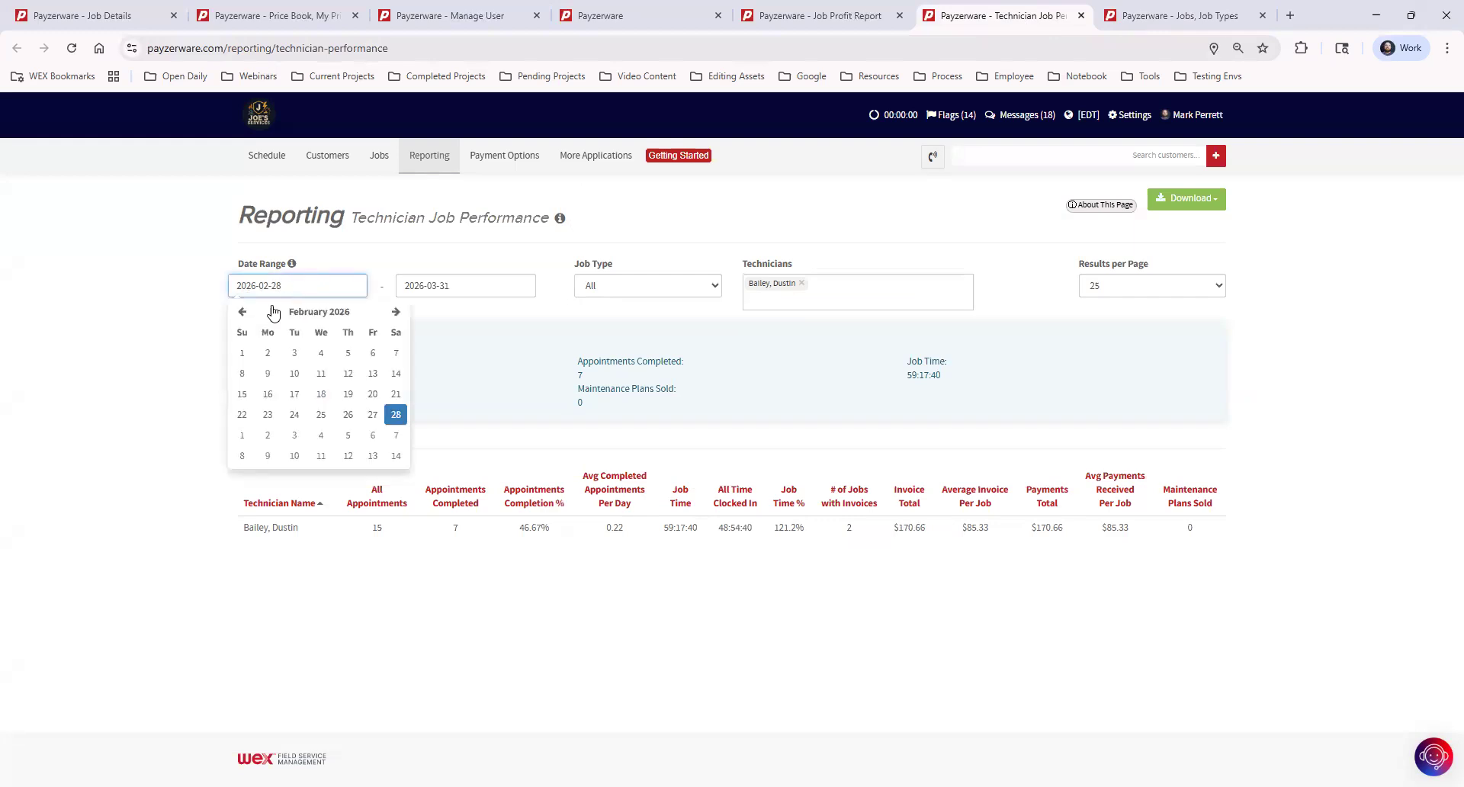
left_click(396, 311)
left_click(242, 353)
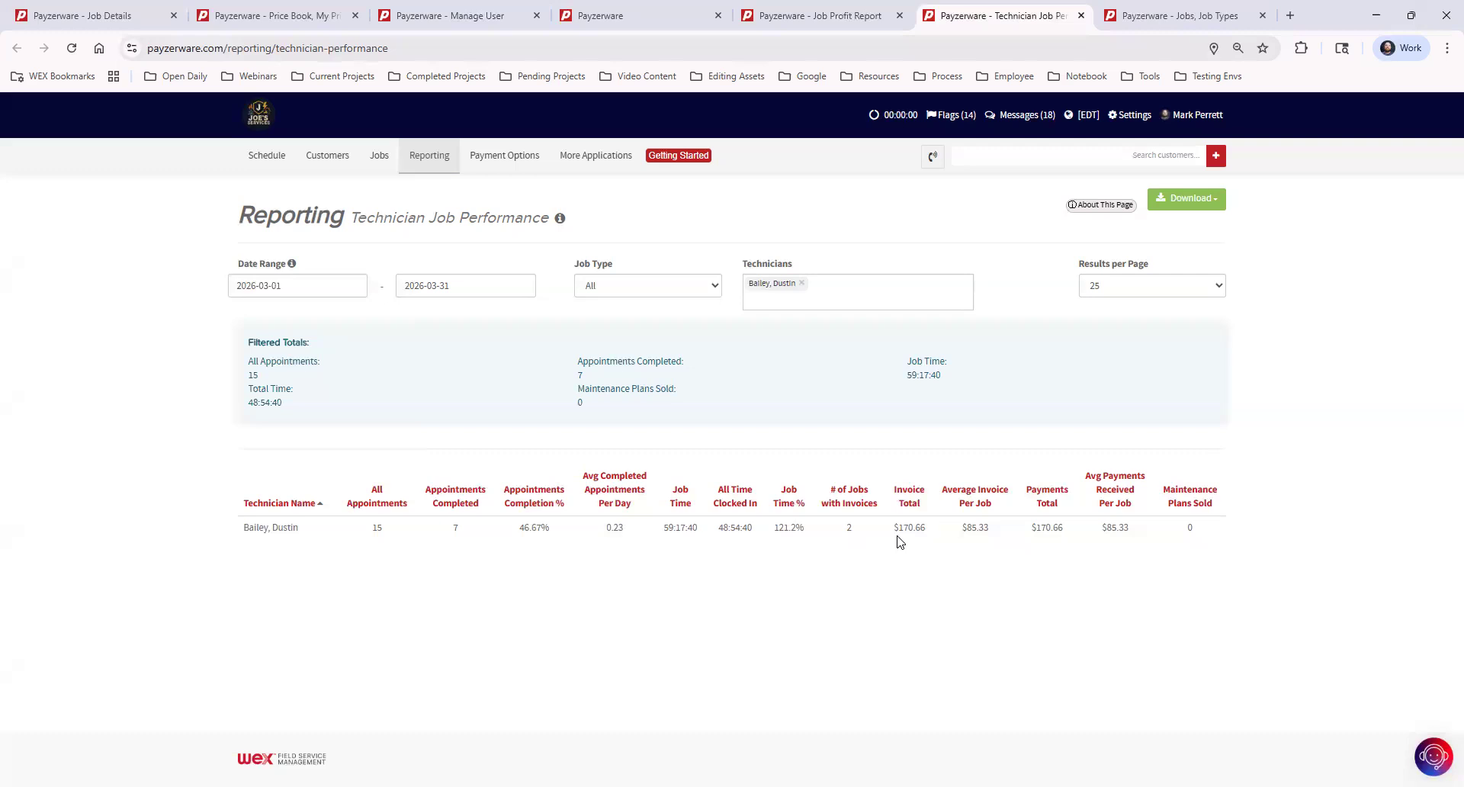
Step: Recheck the $170.66 invoice total, then go back to the Service job type editor
left_click_drag(900, 526, 931, 534)
left_click(835, 18)
left_click(1181, 17)
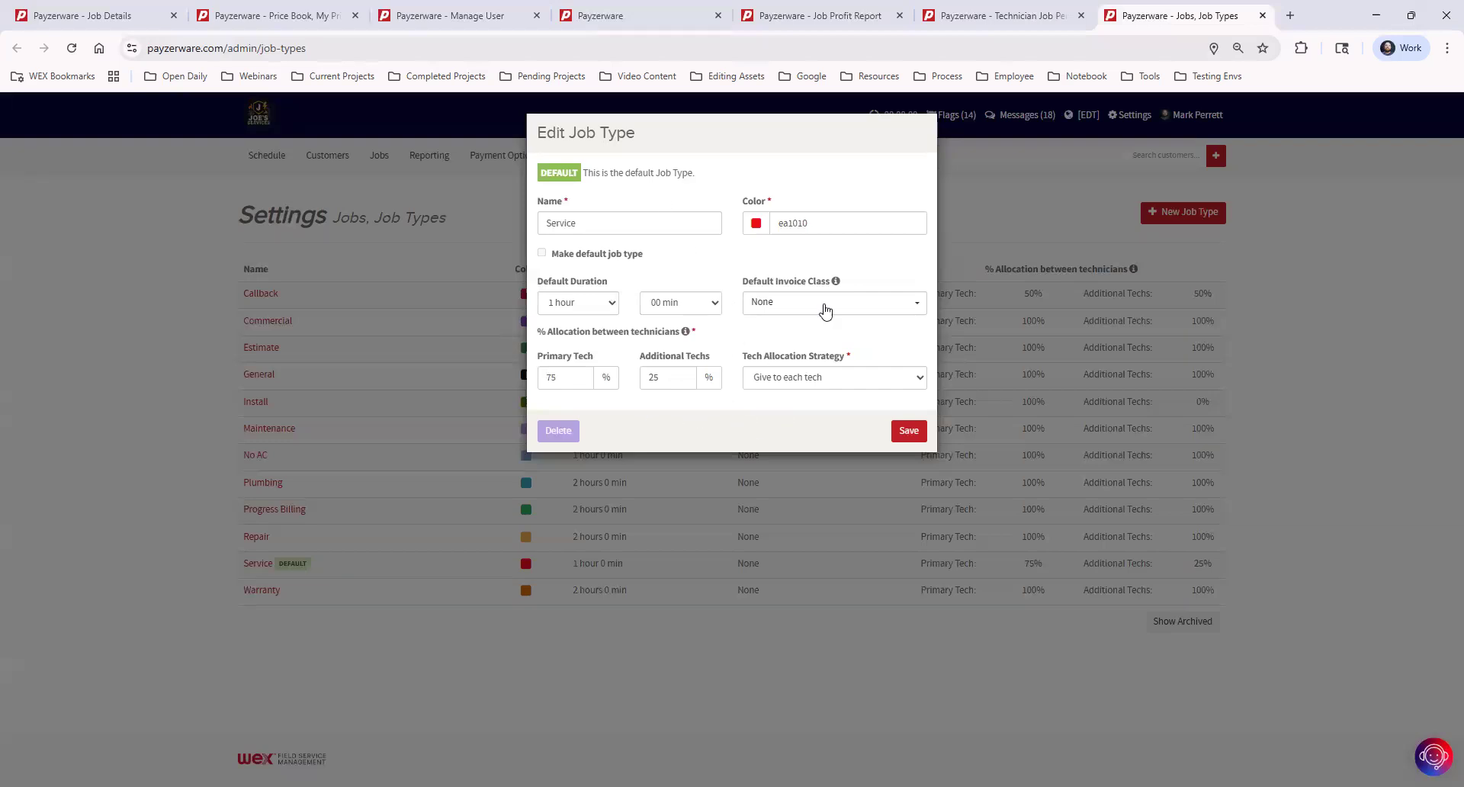
left_click(1013, 20)
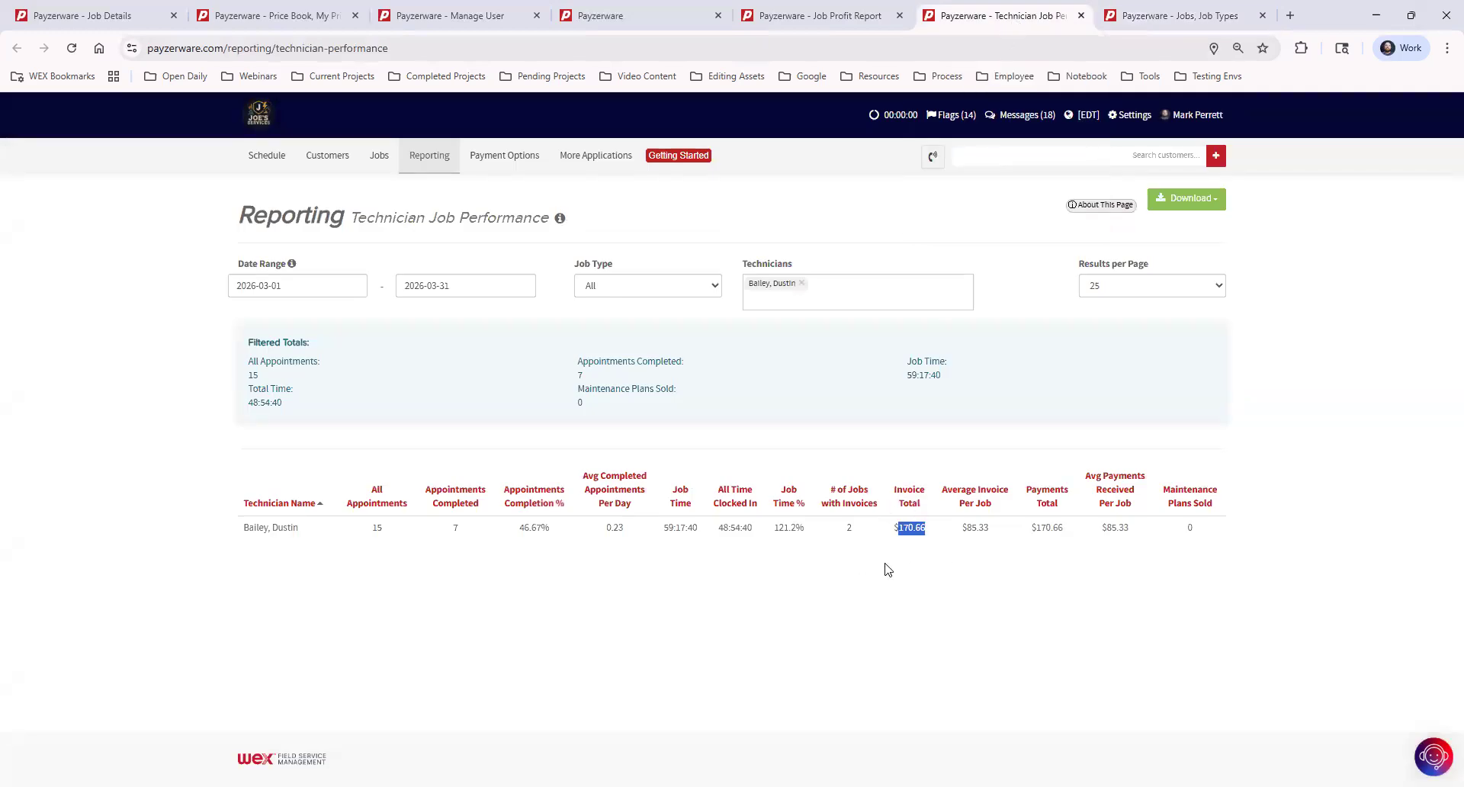
left_click(922, 575)
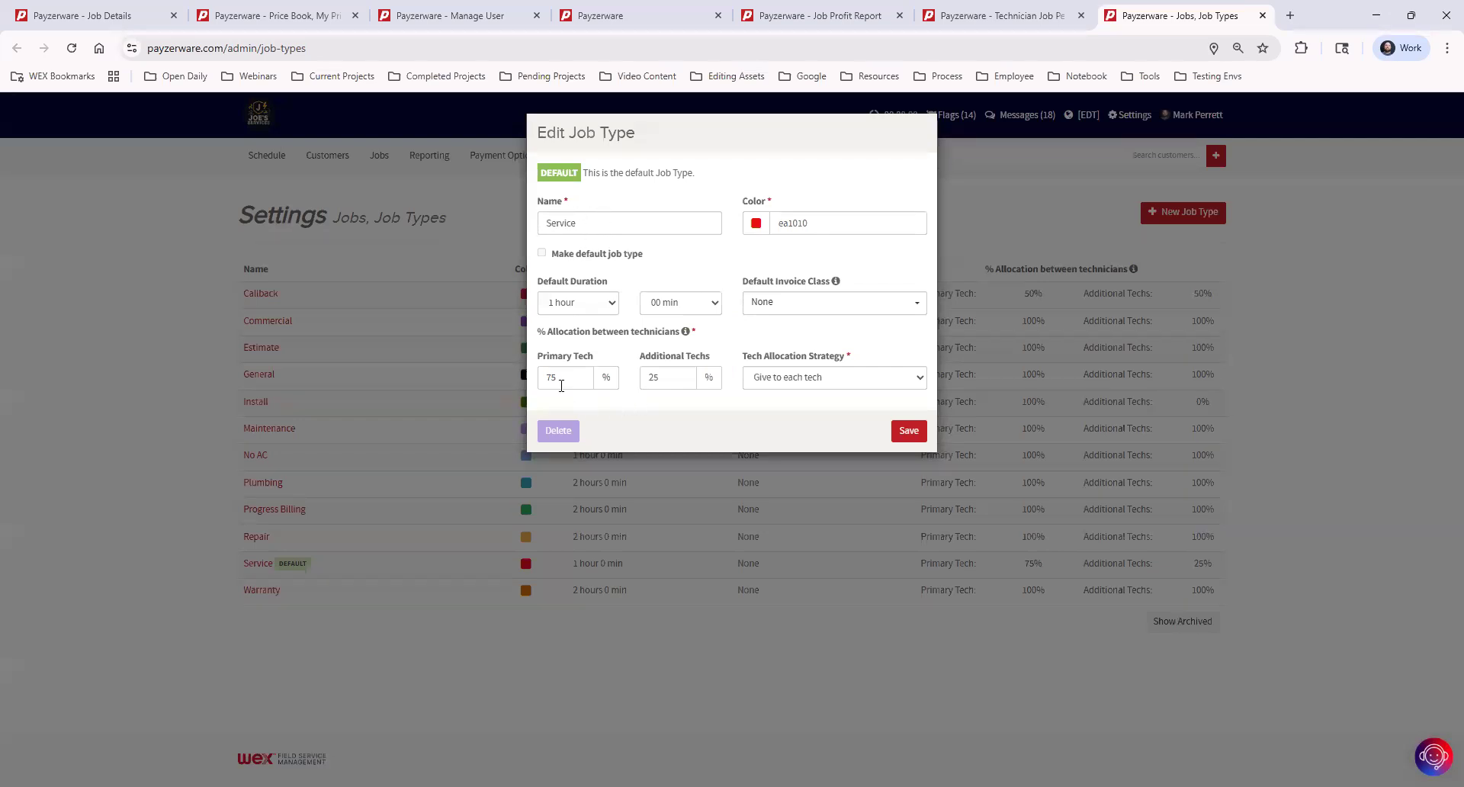
Step: Enter 10% Primary Tech and 10% Additional Techs for Service, then view the performance report
left_click_drag(563, 377, 547, 377)
type("10")
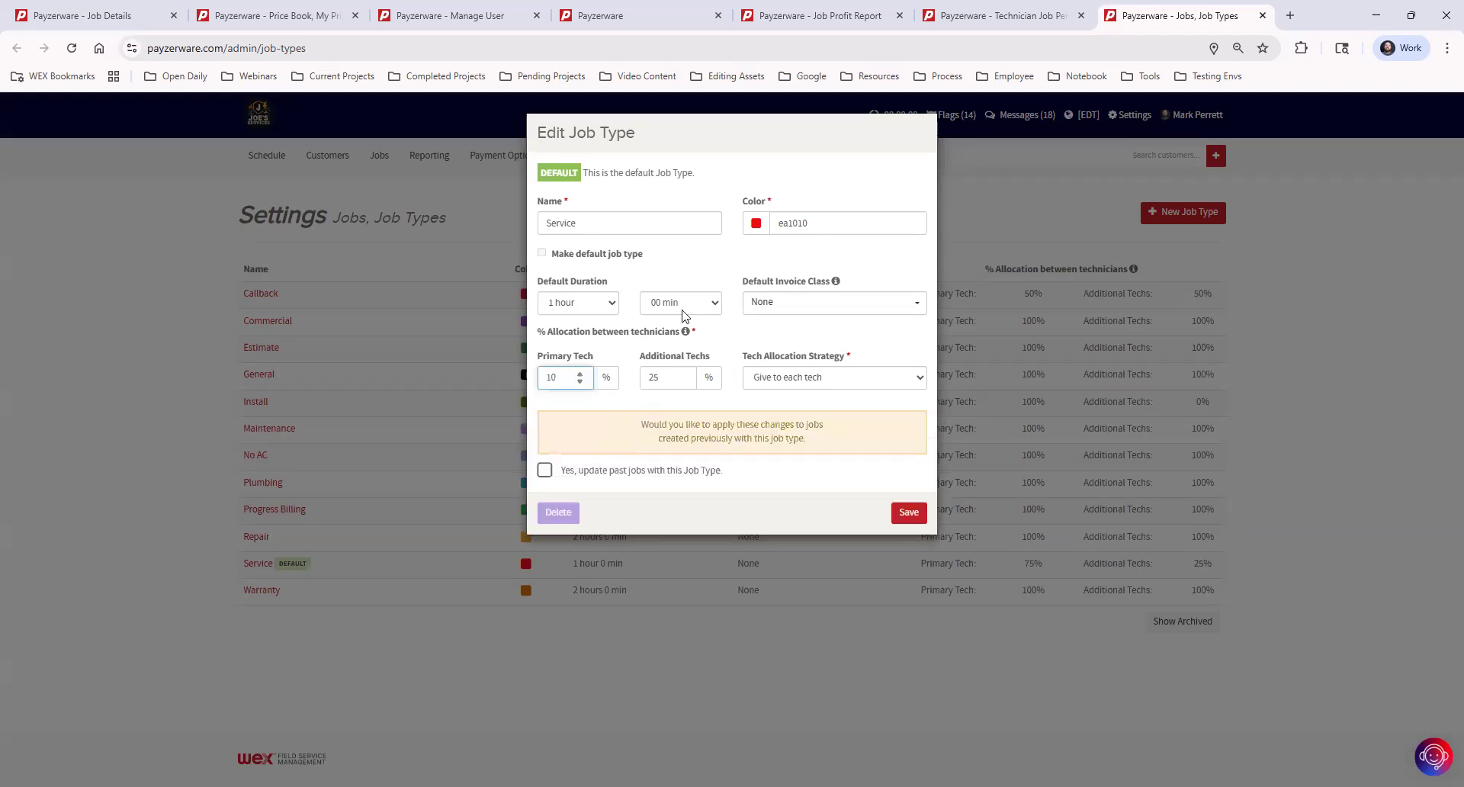
key("Tab")
type("10")
left_click(1011, 18)
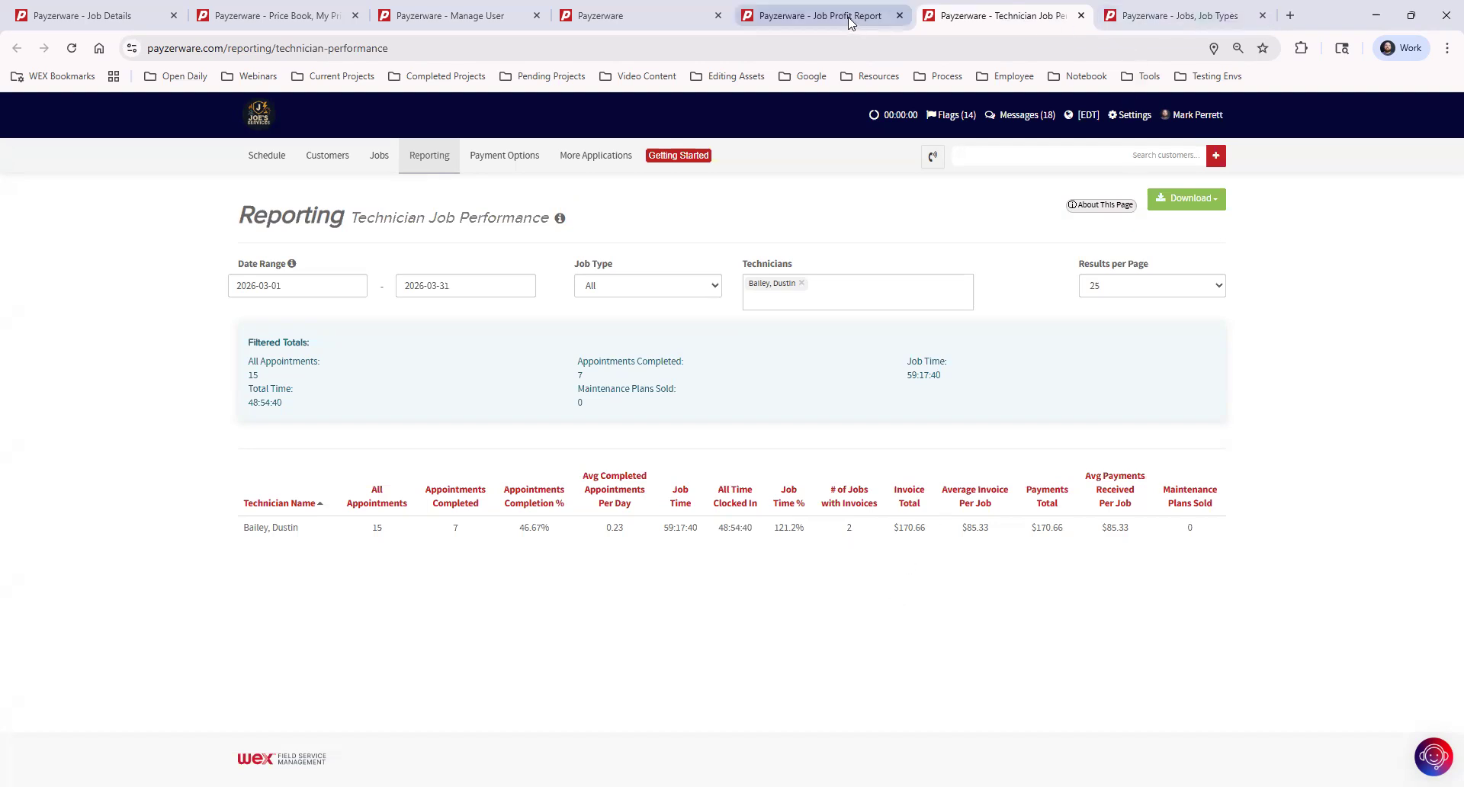
left_click(1167, 17)
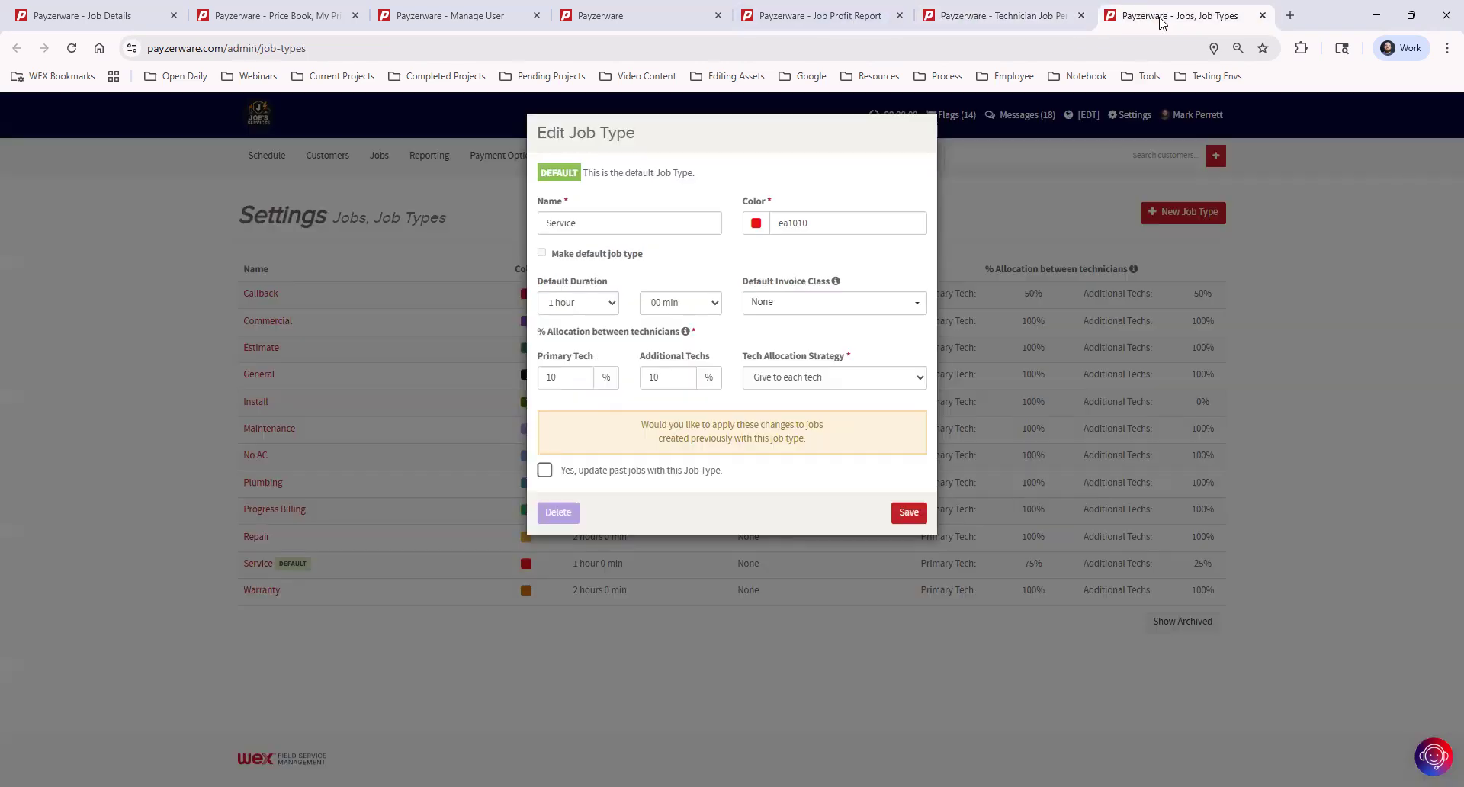
double_click(549, 378)
left_click(1005, 17)
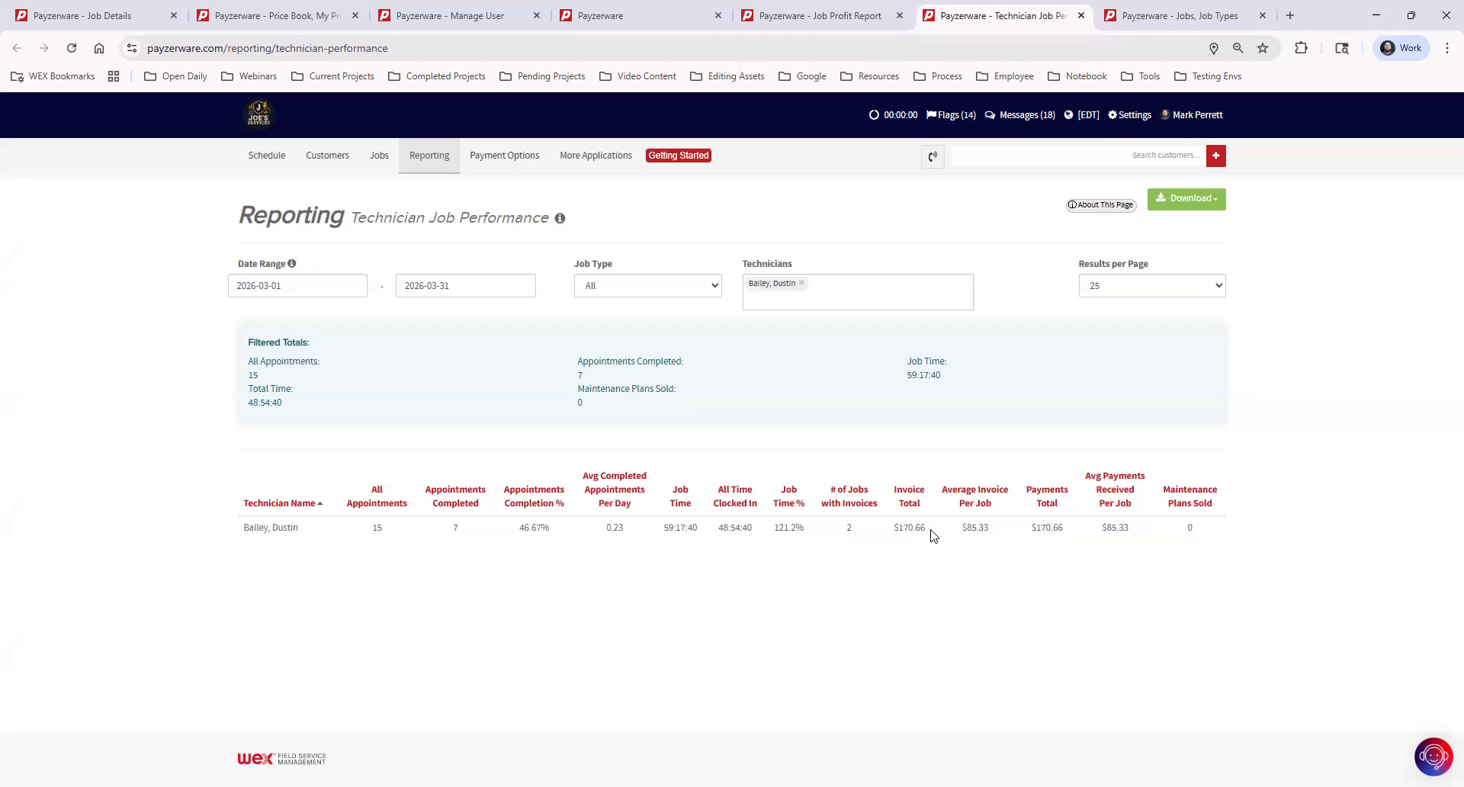
Step: Make the Service allocation 100% Primary Tech and 100% Additional Techs, keeping Give to each tech
left_click(1167, 15)
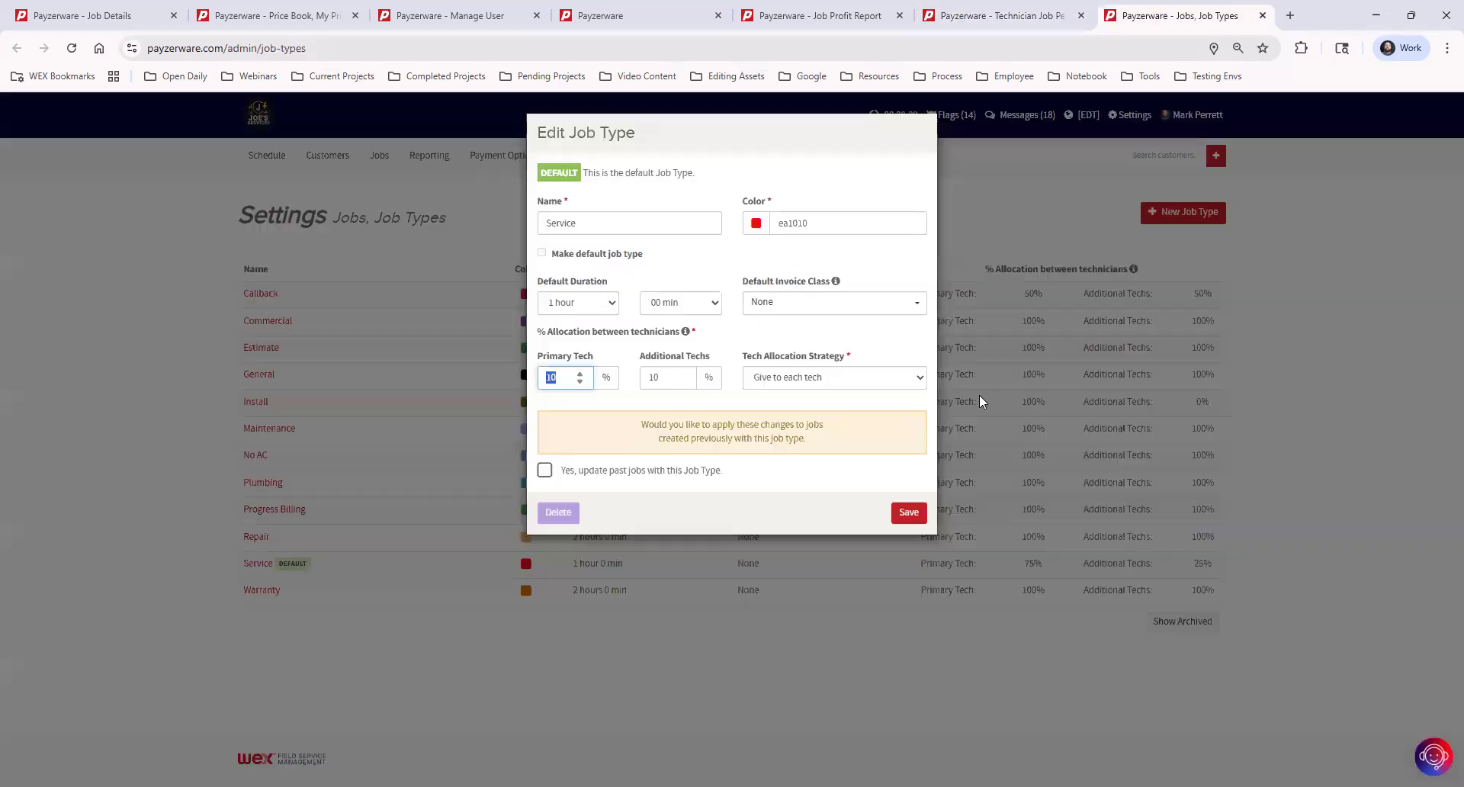
left_click(565, 380)
type("0")
left_click(667, 379)
type("0")
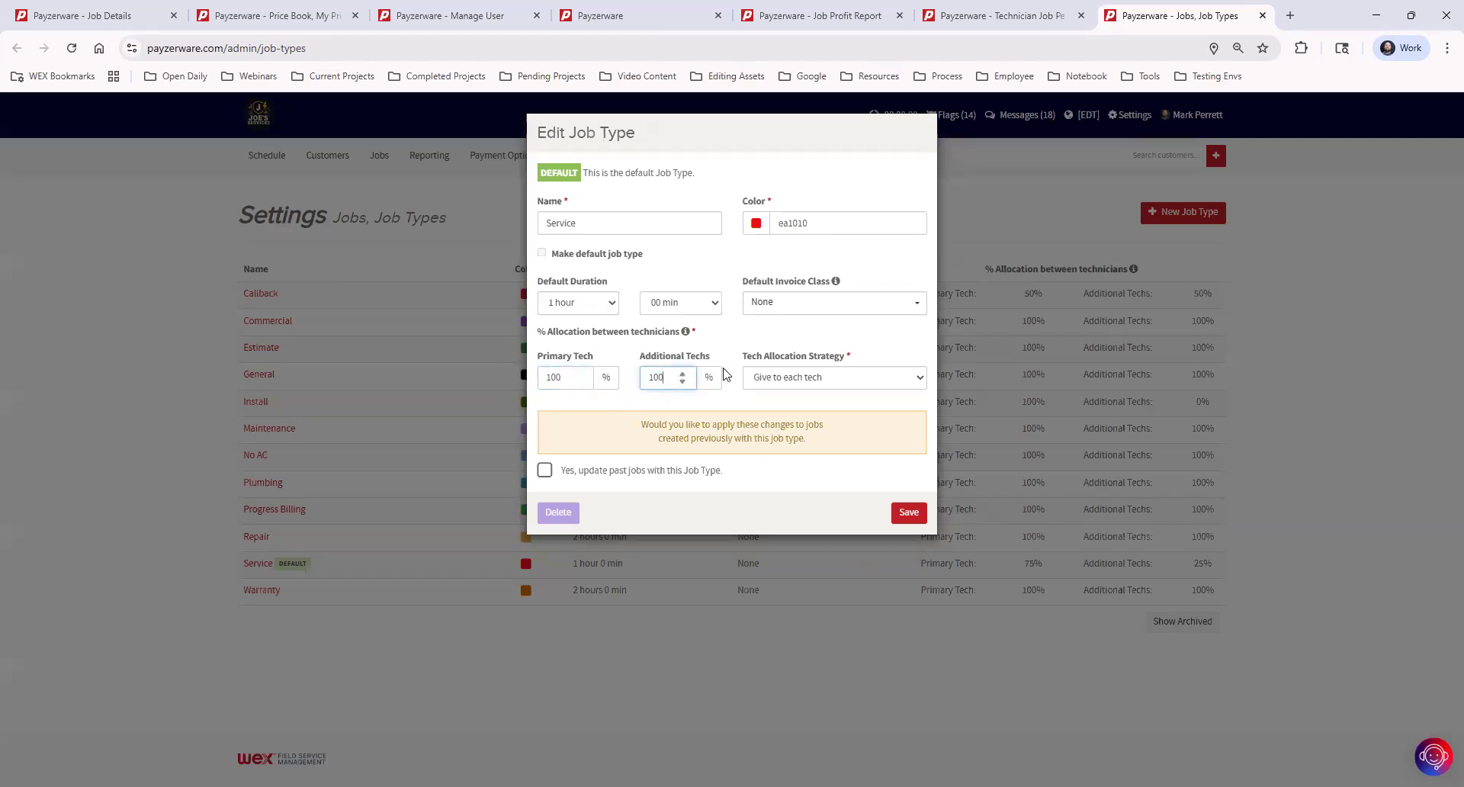
left_click(728, 330)
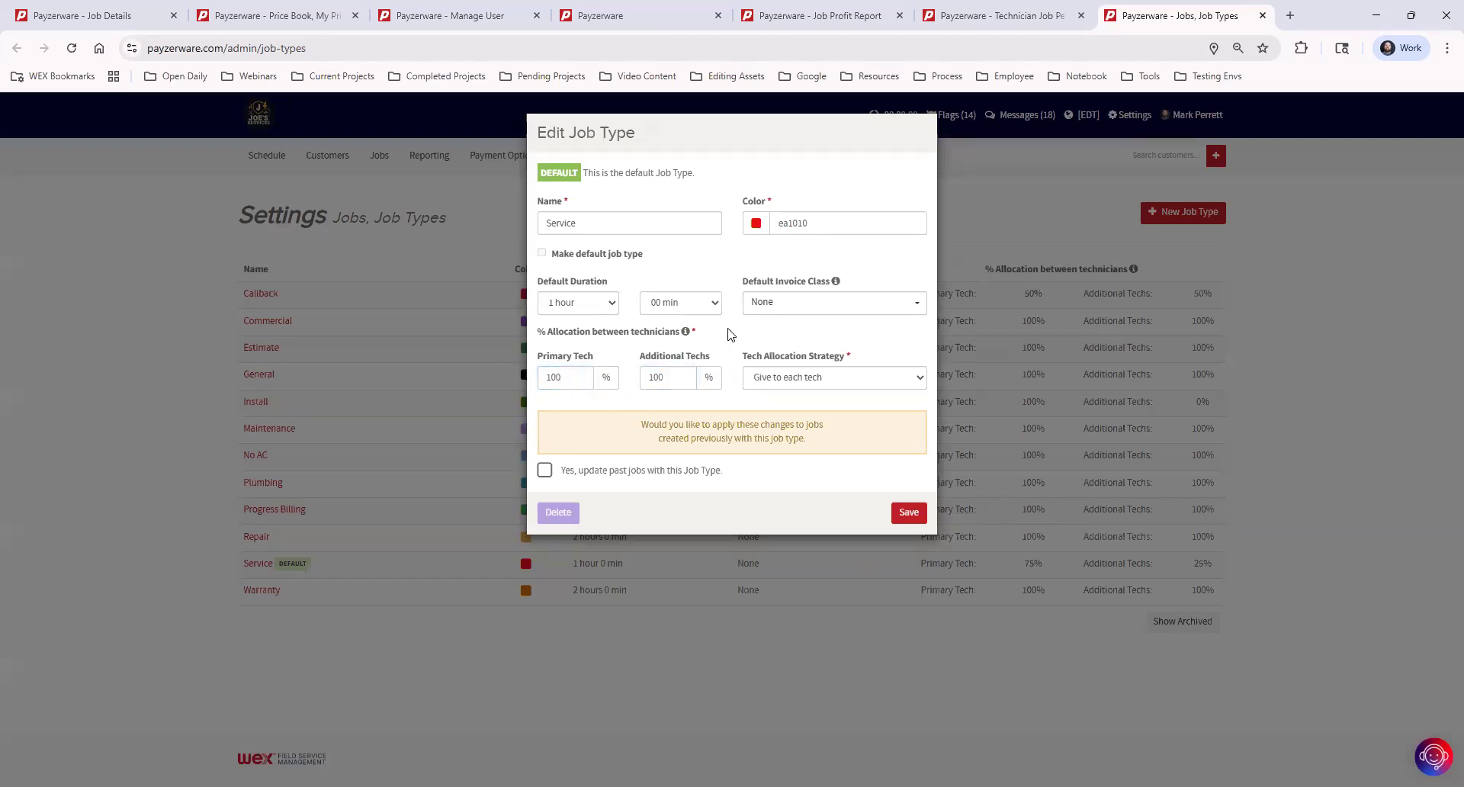
left_click(815, 385)
left_click(528, 365)
Step: Highlight the technician's $170.66 invoice total in the March 2026 performance report
left_click(1022, 15)
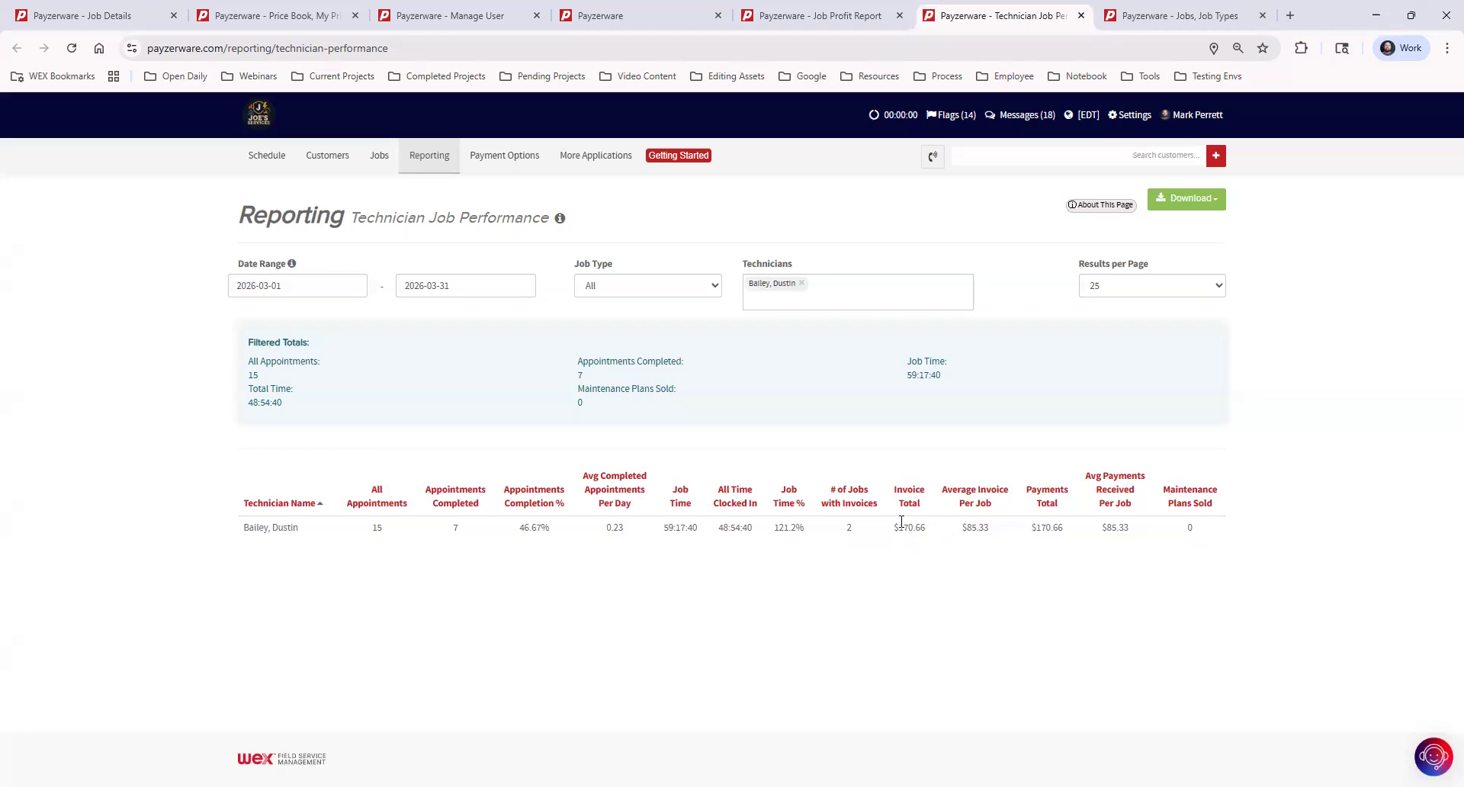
left_click_drag(899, 527, 934, 540)
left_click(913, 569)
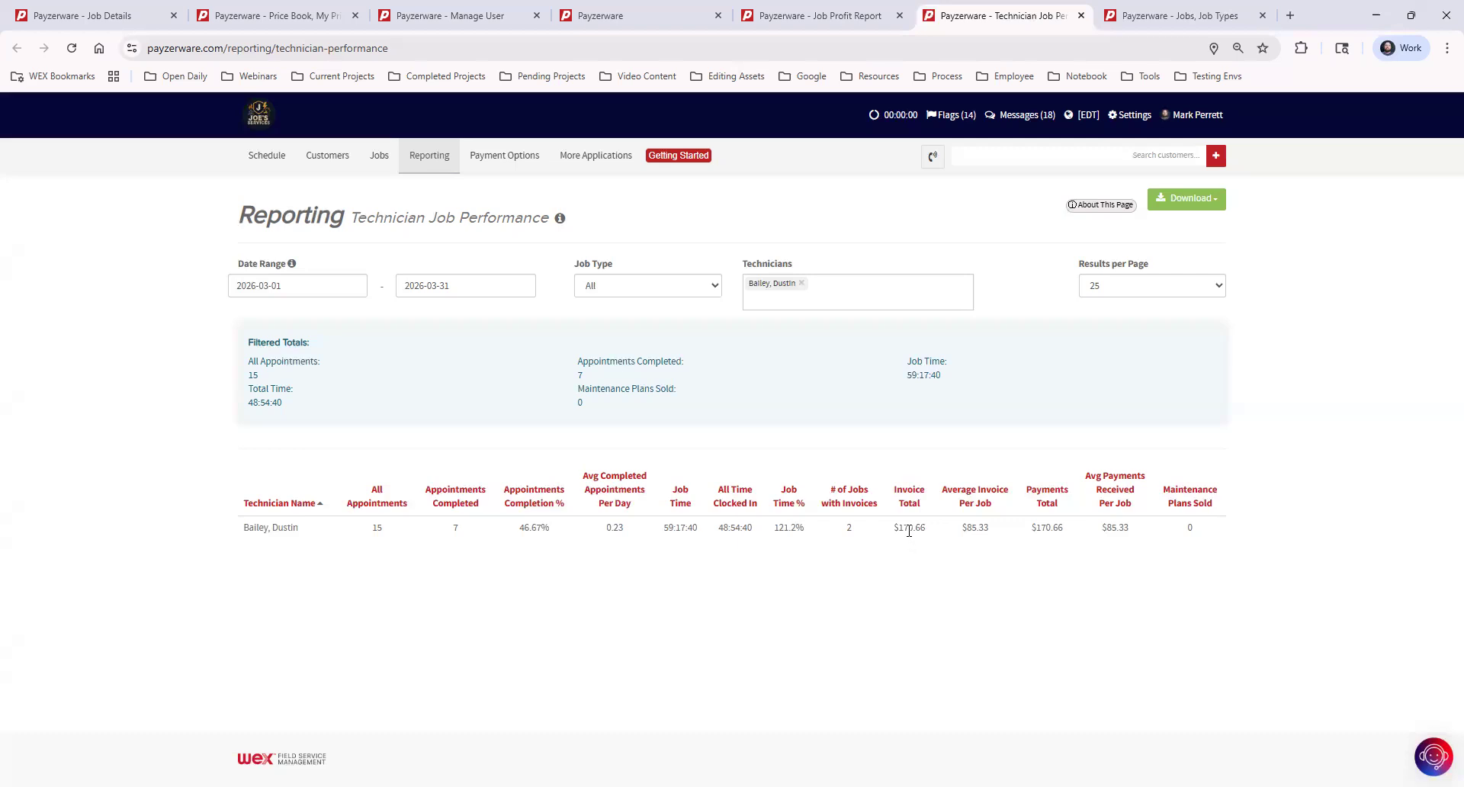